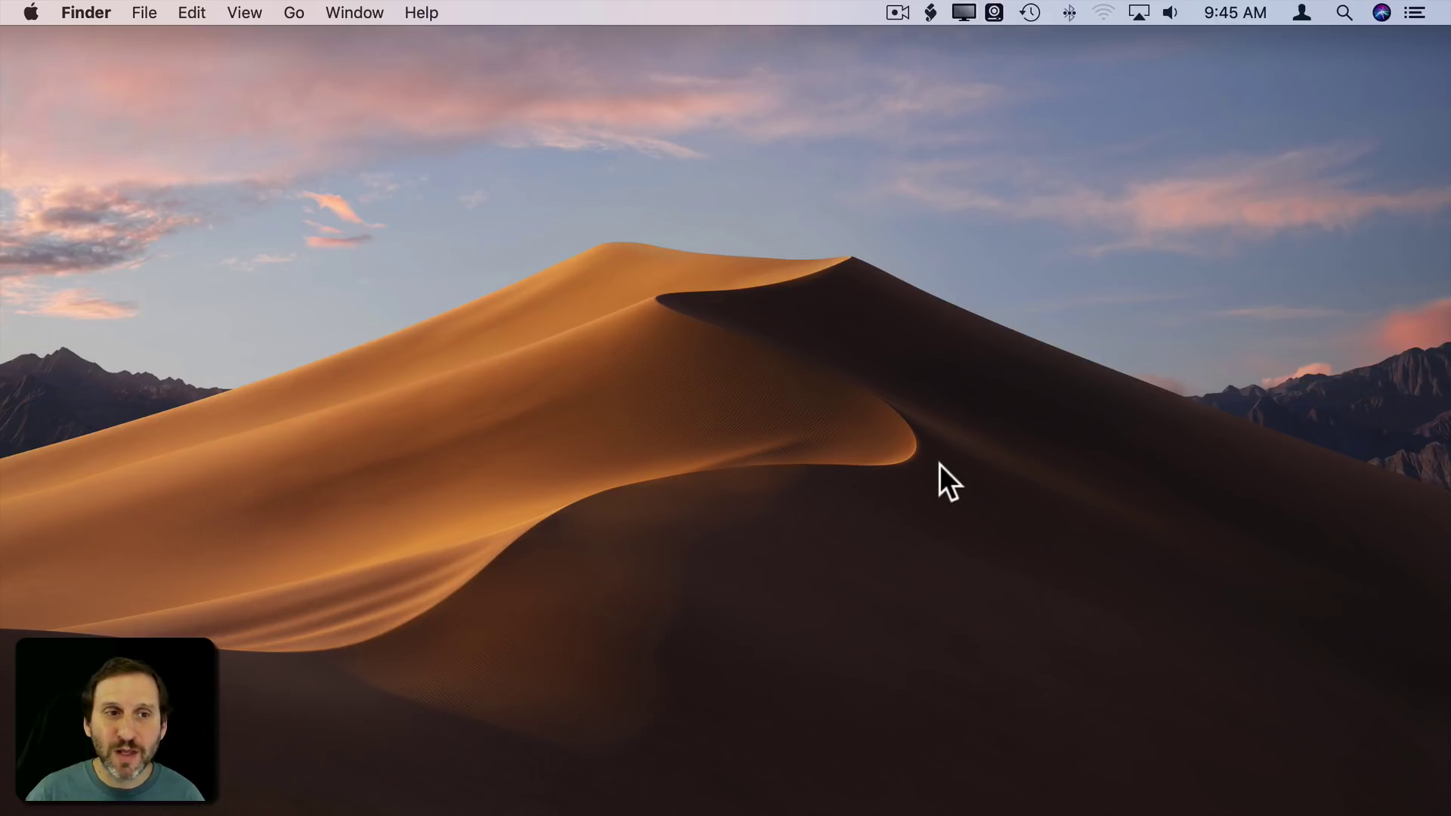
# Step: In a new Finder window, create a folder named Bookmarks inside Documents
pyautogui.click(804, 392)
pyautogui.click(143, 12)
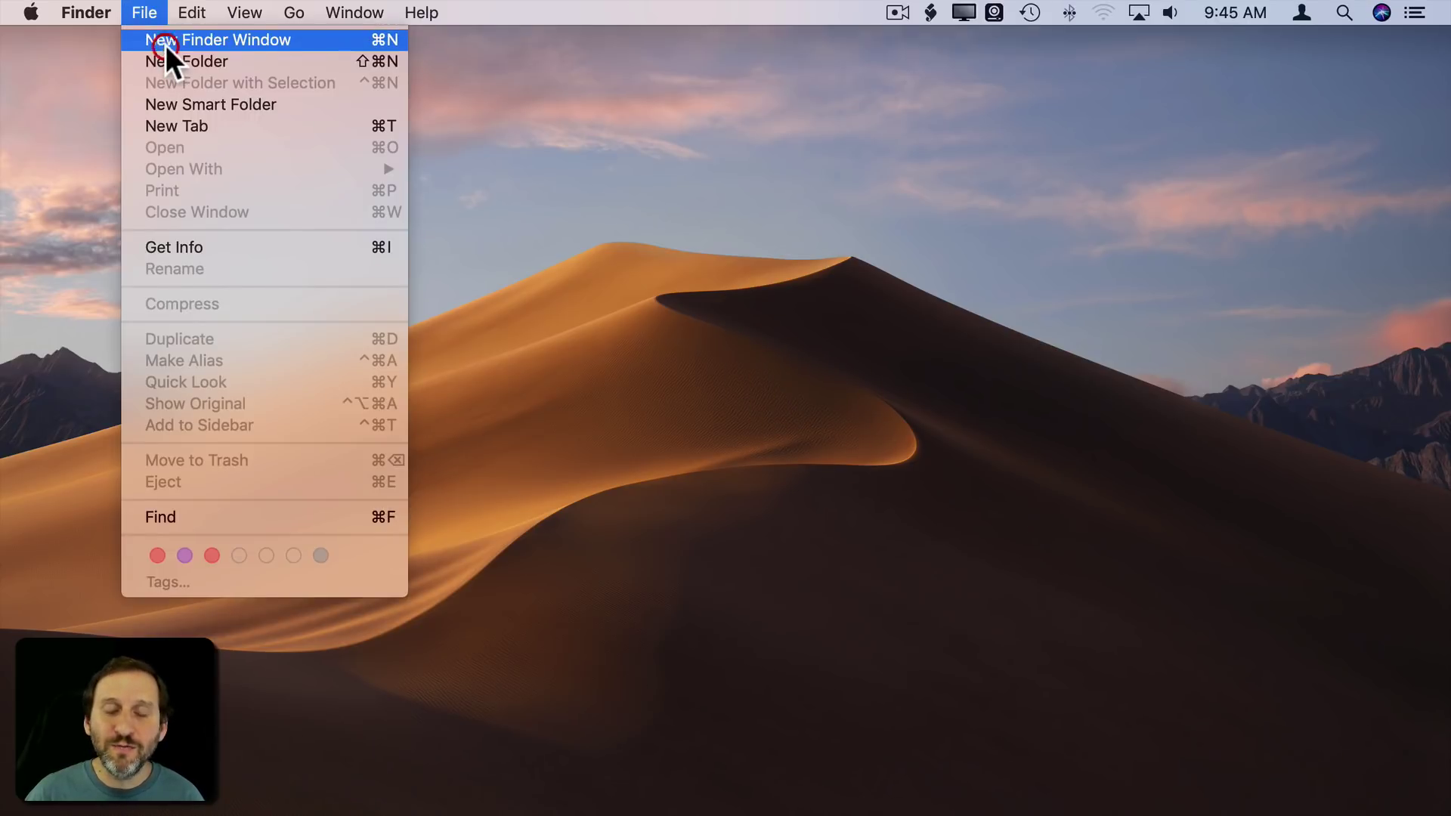
pyautogui.click(166, 46)
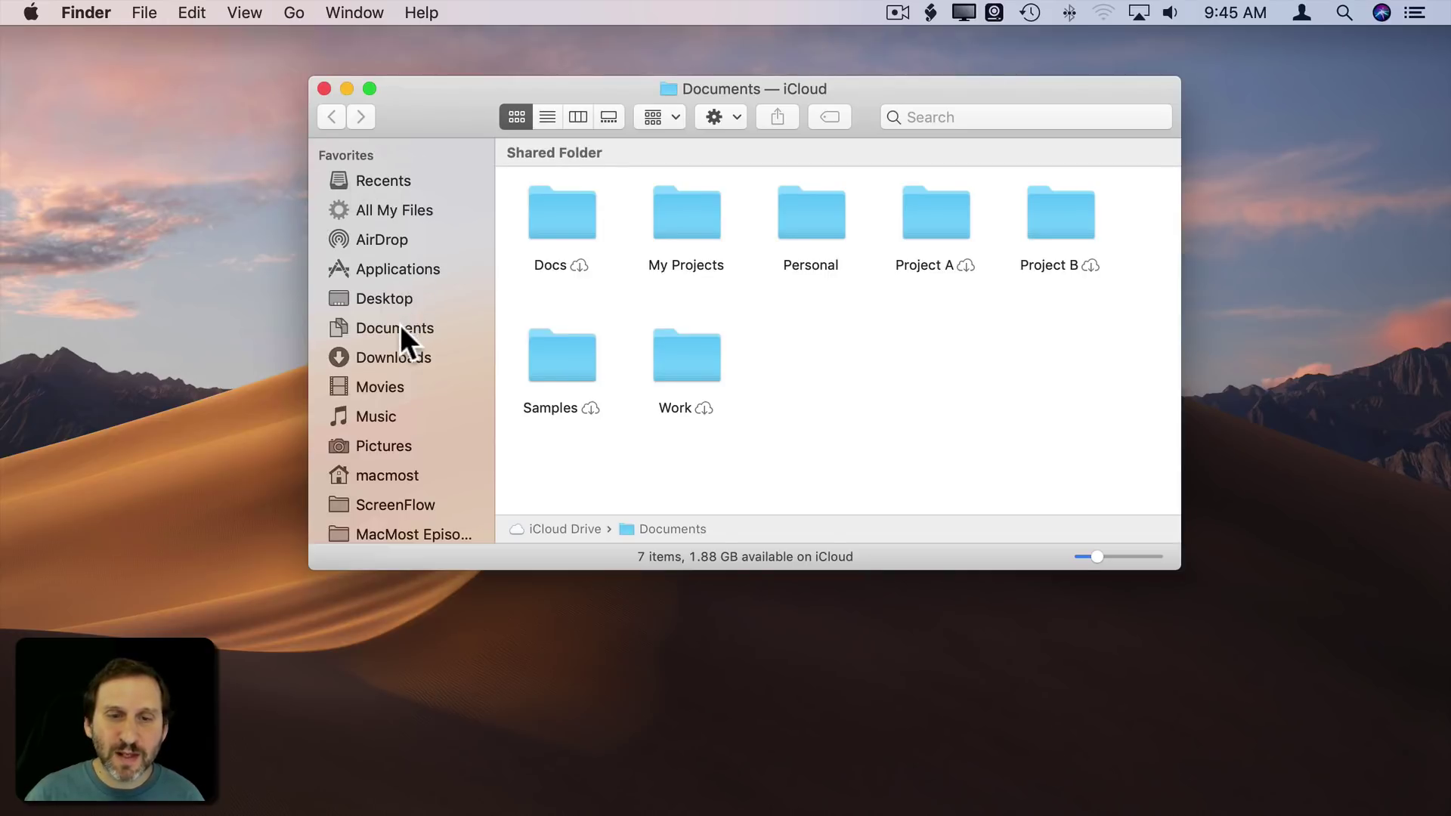
pyautogui.click(401, 328)
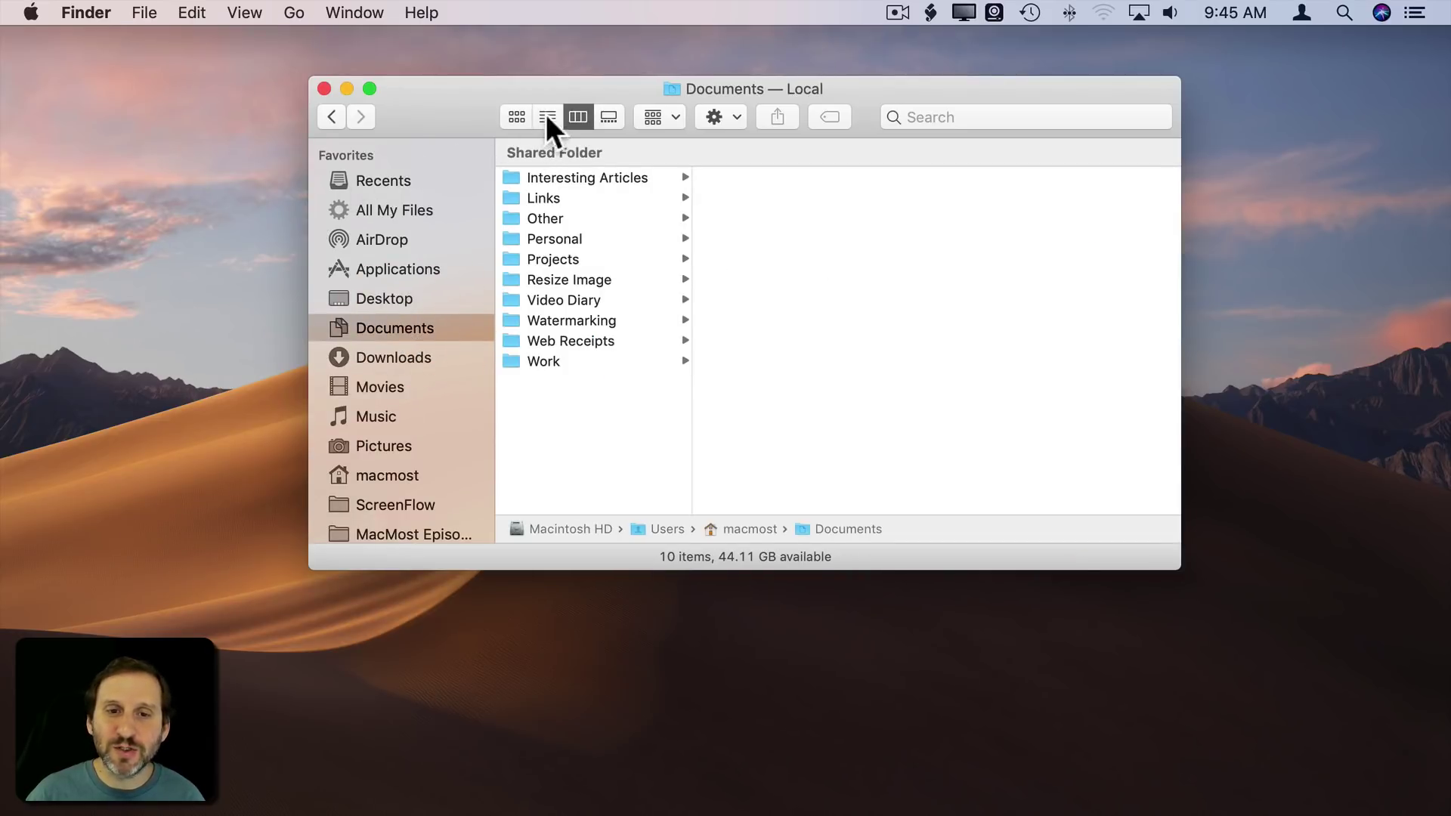
pyautogui.click(144, 12)
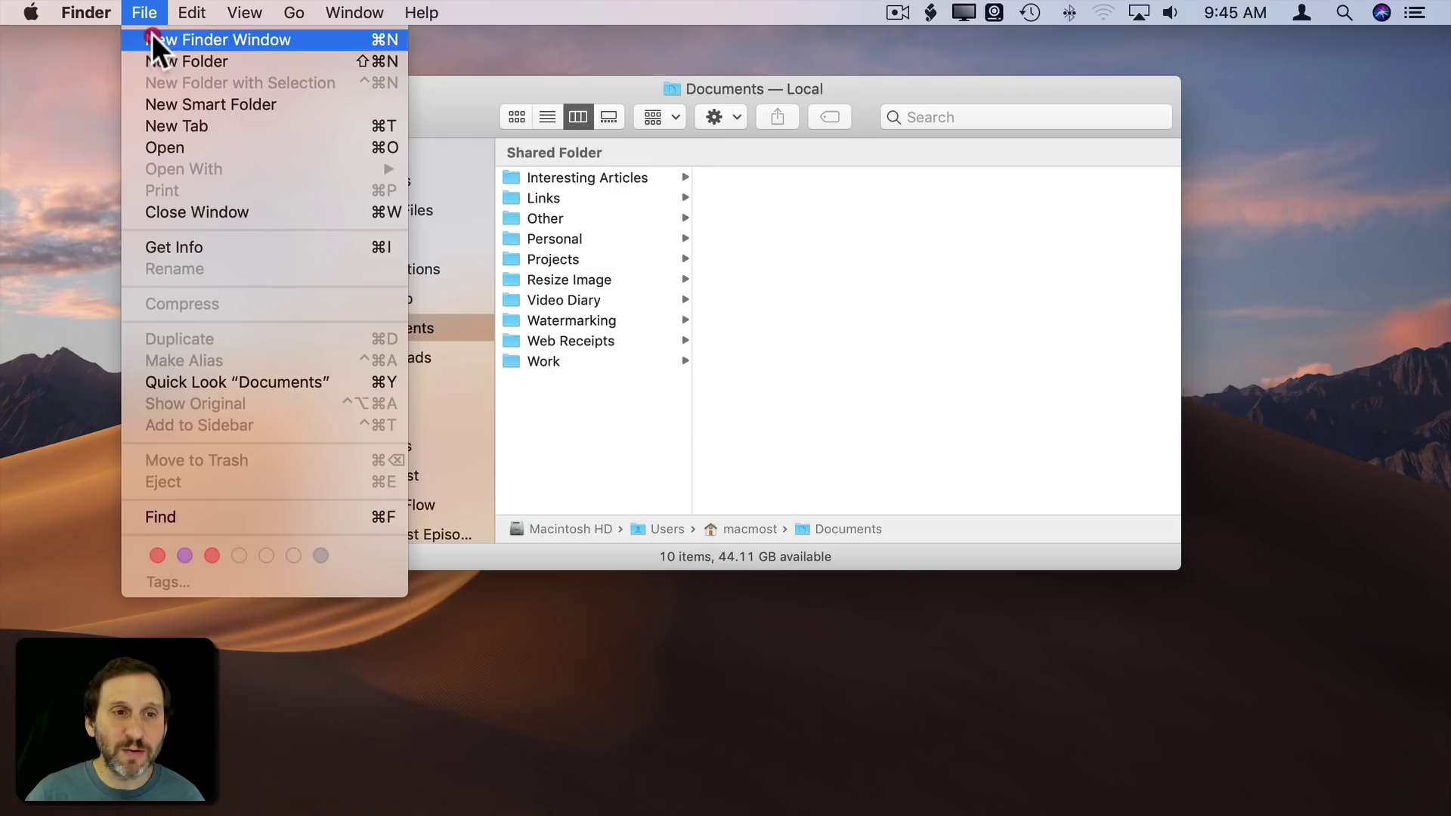
pyautogui.click(165, 68)
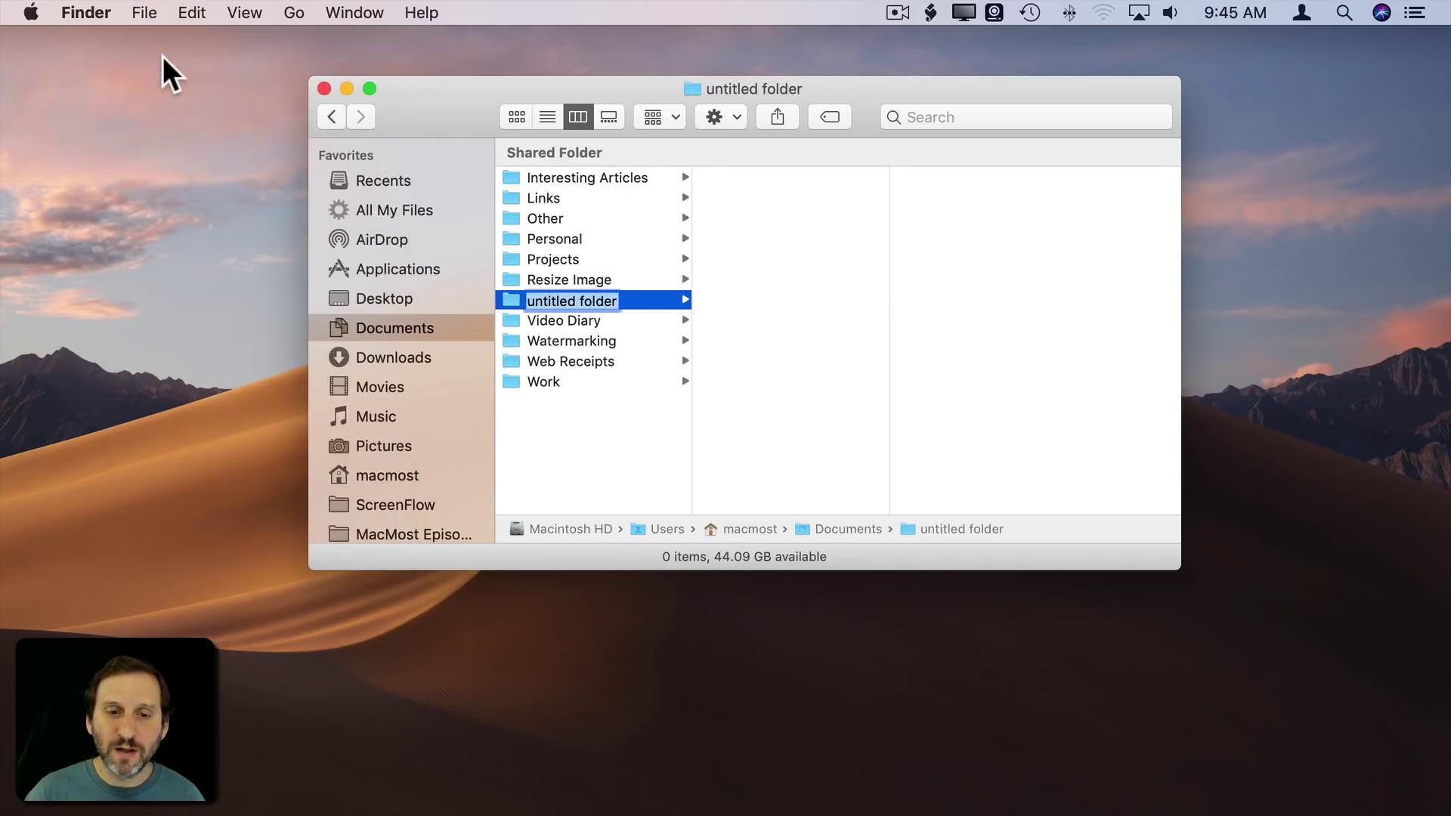
pyautogui.write('Book')
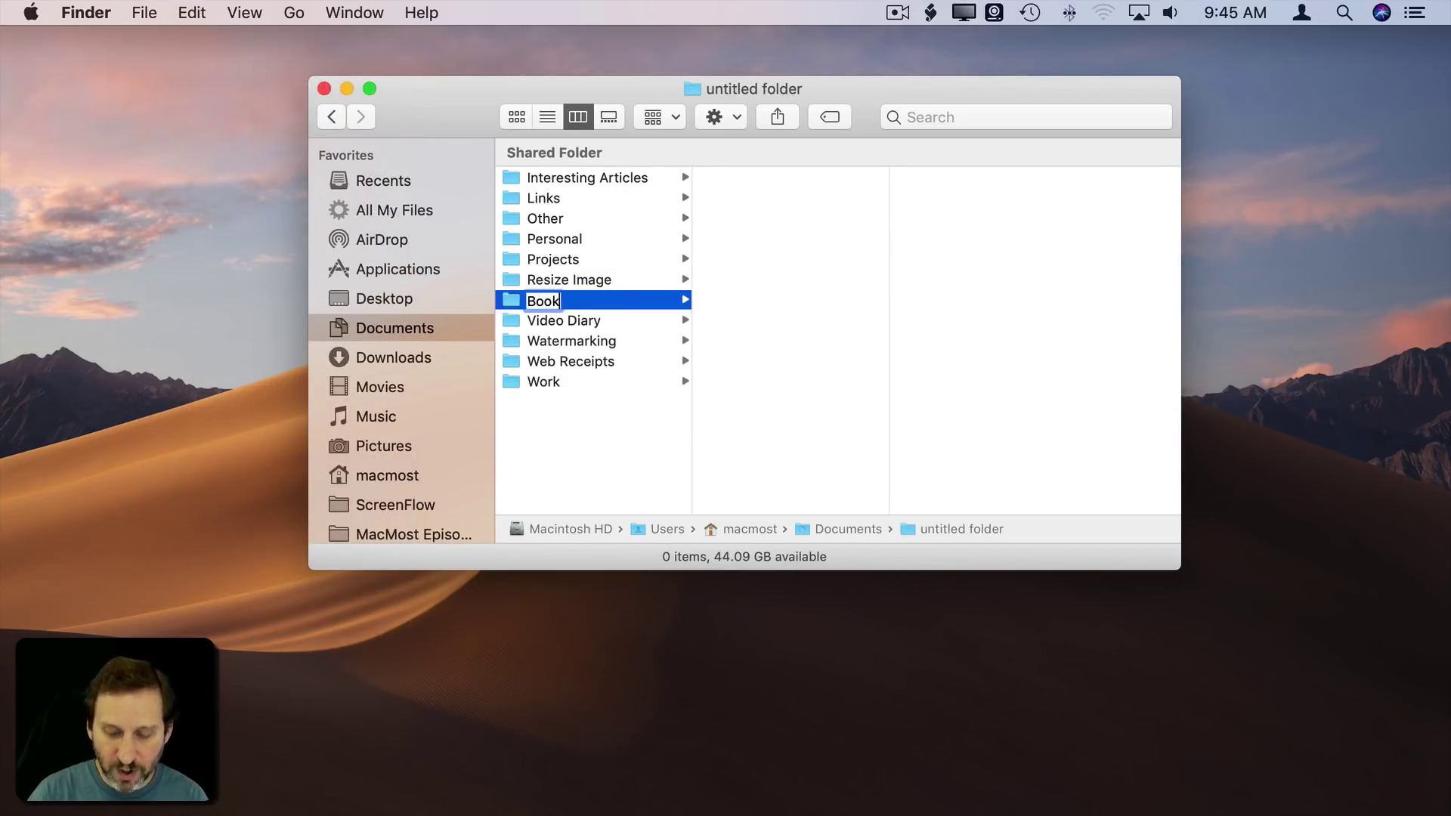
pyautogui.write('marks')
pyautogui.press('Return')
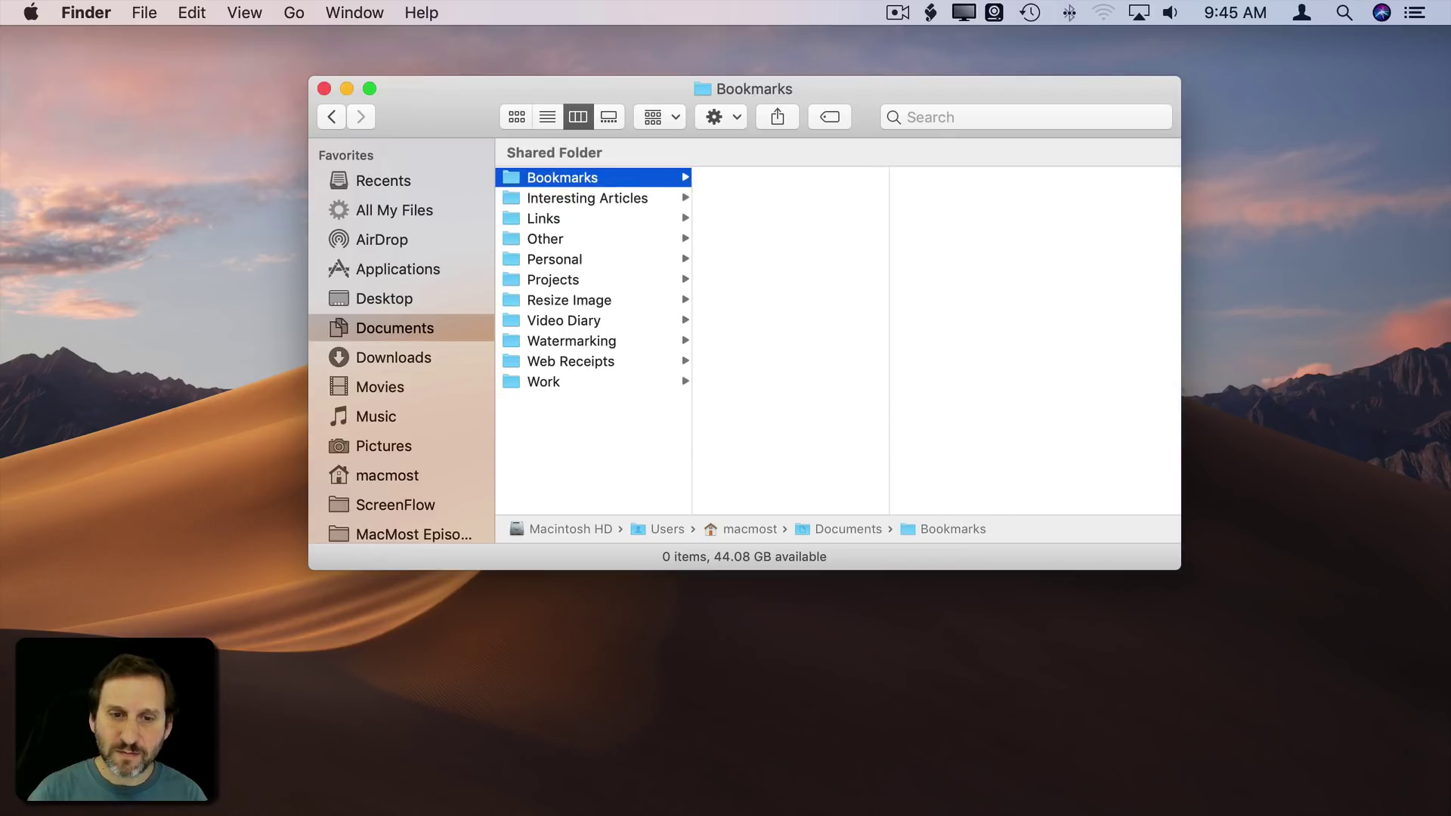
# Step: Add the Bookmarks folder to the Dock and remove the three old globe web-link icons
pyautogui.moveTo(512, 175); pyautogui.dragTo(1318, 799)
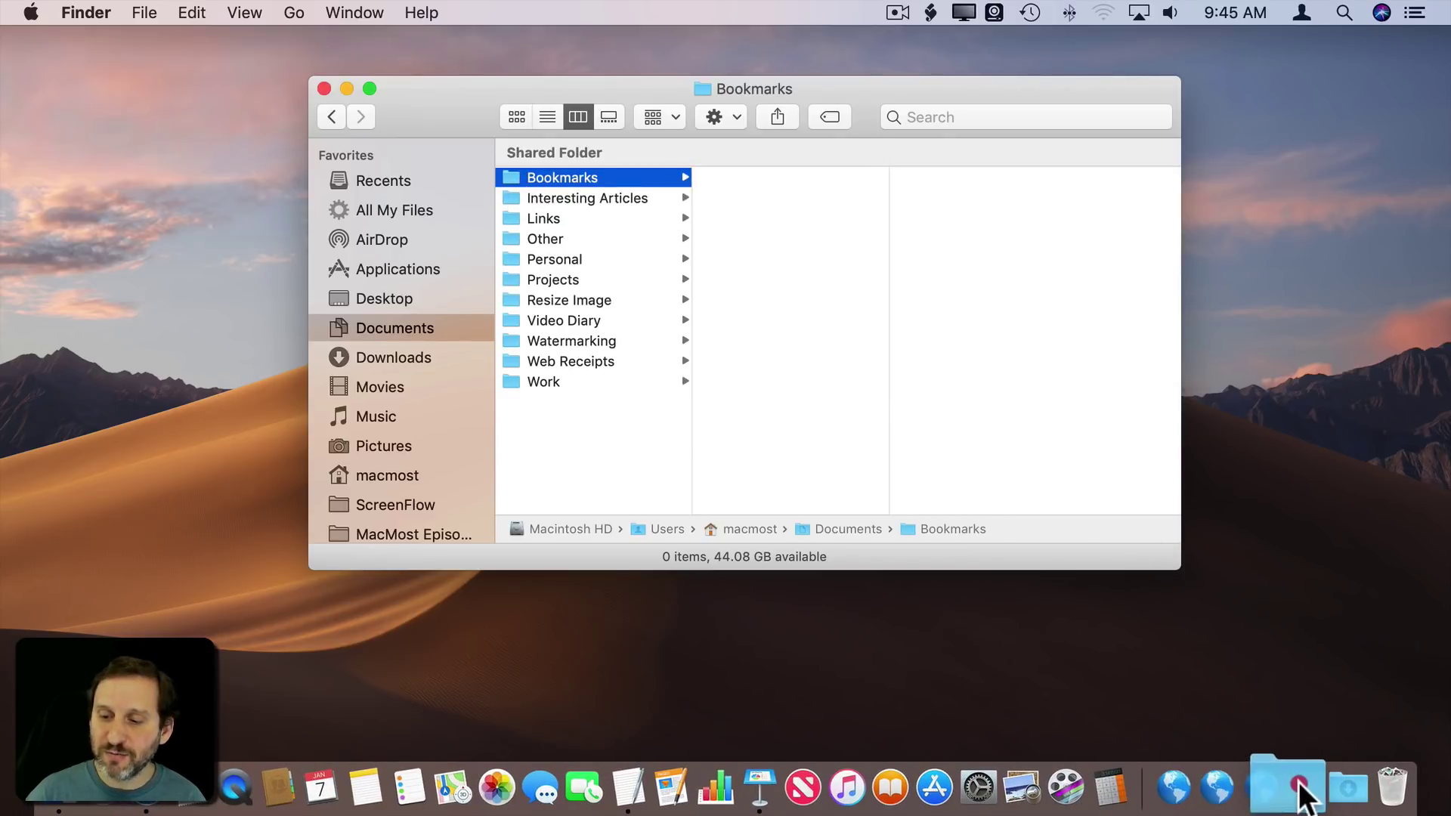
pyautogui.moveTo(1318, 799)
pyautogui.mouseDown()
pyautogui.moveTo(1154, 794)
pyautogui.moveTo(1354, 782)
pyautogui.moveTo(1300, 779)
pyautogui.mouseUp()
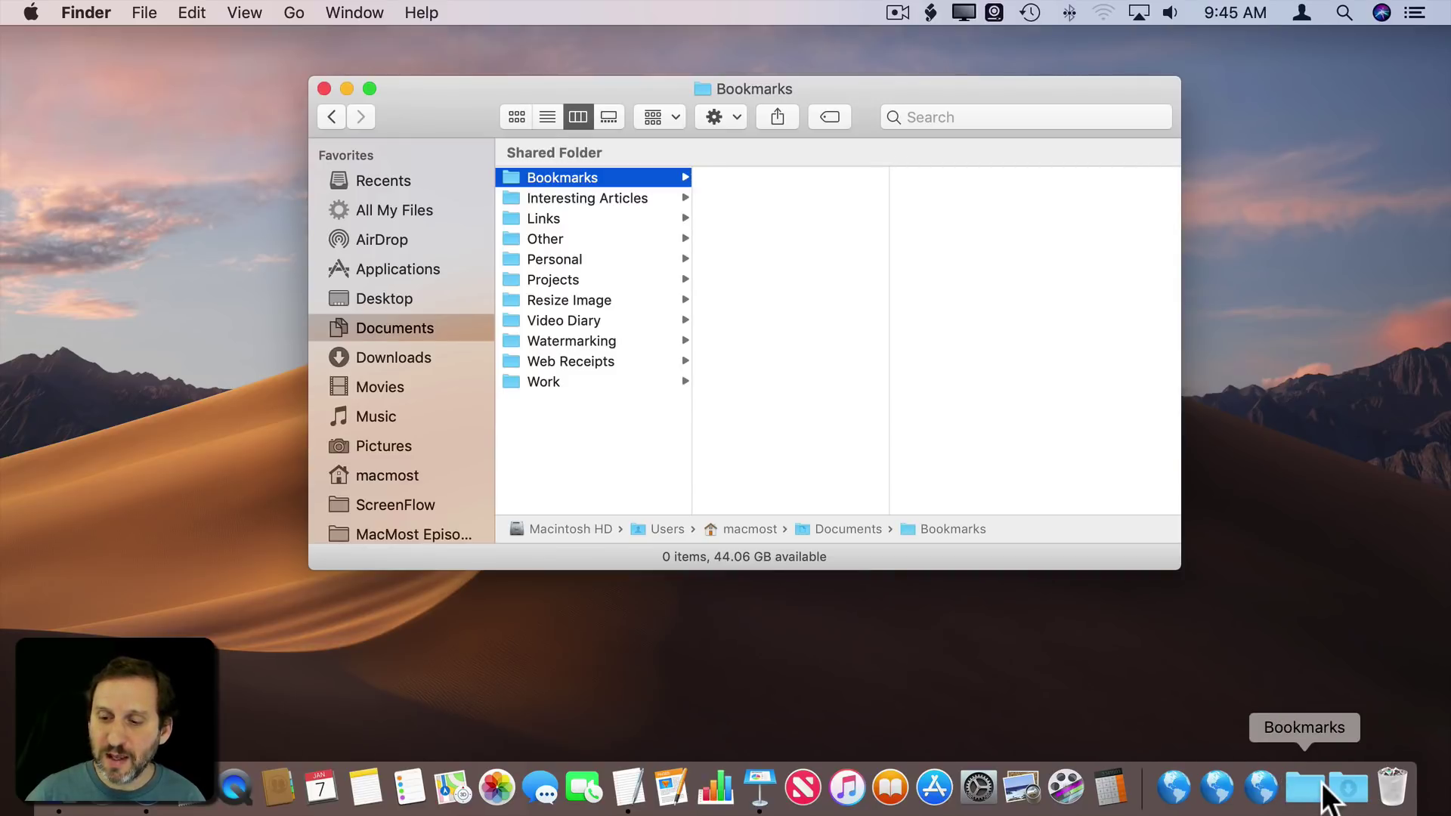
pyautogui.moveTo(1261, 787)
pyautogui.mouseDown()
pyautogui.moveTo(1237, 162)
pyautogui.moveTo(1270, 92)
pyautogui.moveTo(1258, 57)
pyautogui.mouseUp()
pyautogui.moveTo(1252, 786)
pyautogui.mouseDown()
pyautogui.moveTo(1295, 453)
pyautogui.moveTo(1263, 51)
pyautogui.mouseUp()
pyautogui.moveTo(1280, 786)
pyautogui.mouseDown()
pyautogui.moveTo(1281, 34)
pyautogui.moveTo(1280, 65)
pyautogui.mouseUp()
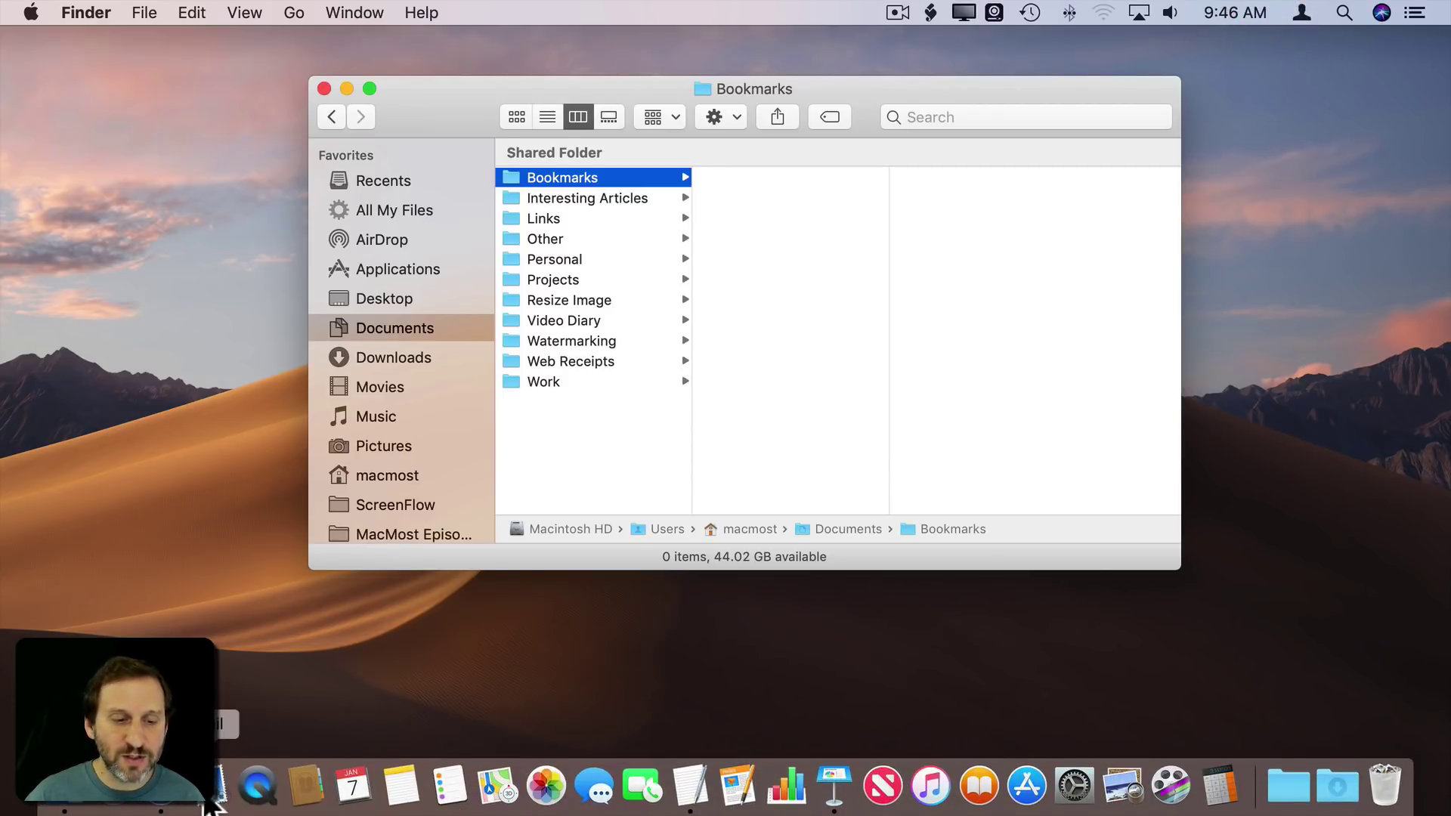
# Step: Drag the MacMost page link from Safari's address bar onto the desktop as a webloc
pyautogui.click(210, 802)
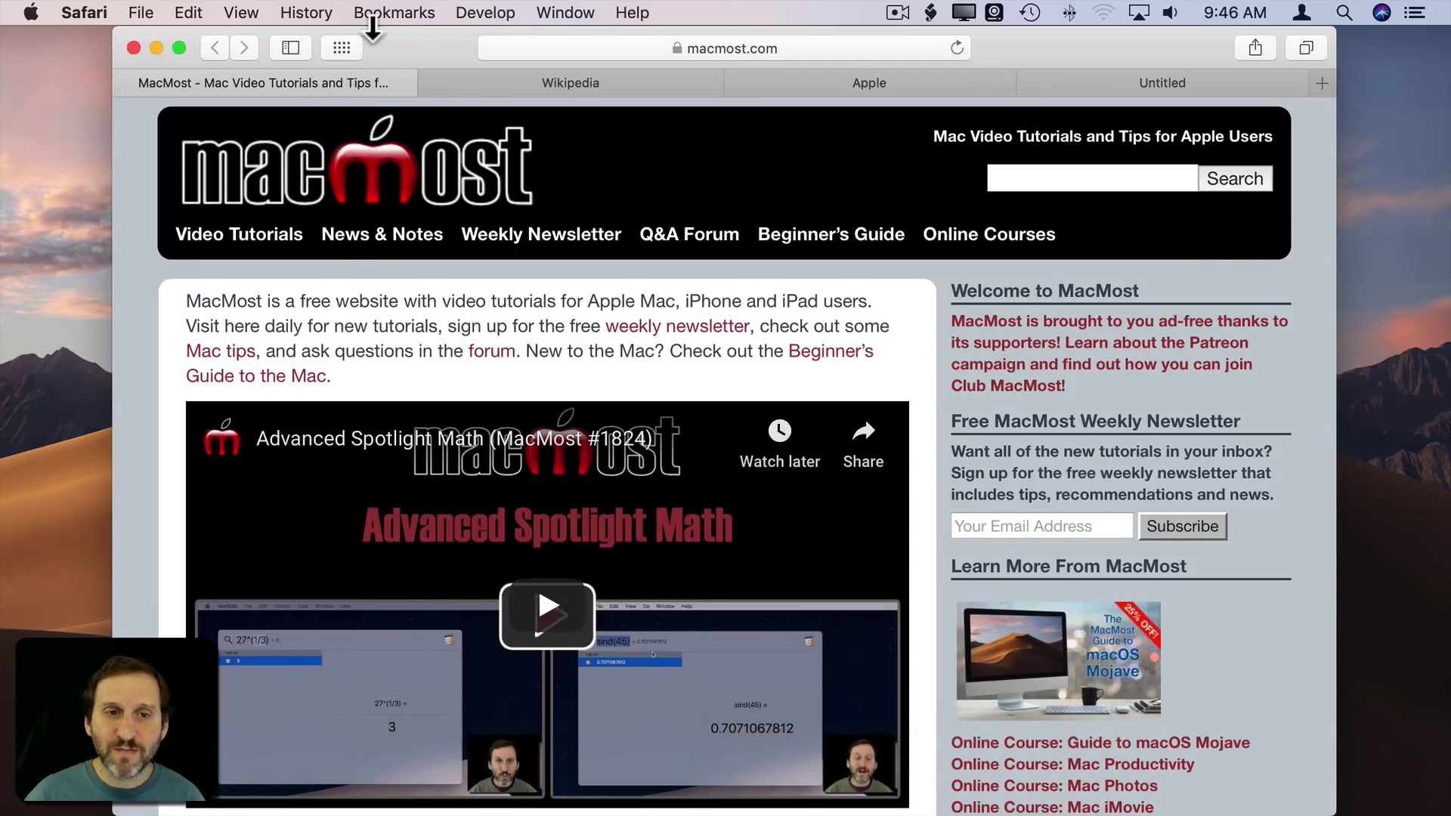
pyautogui.click(392, 12)
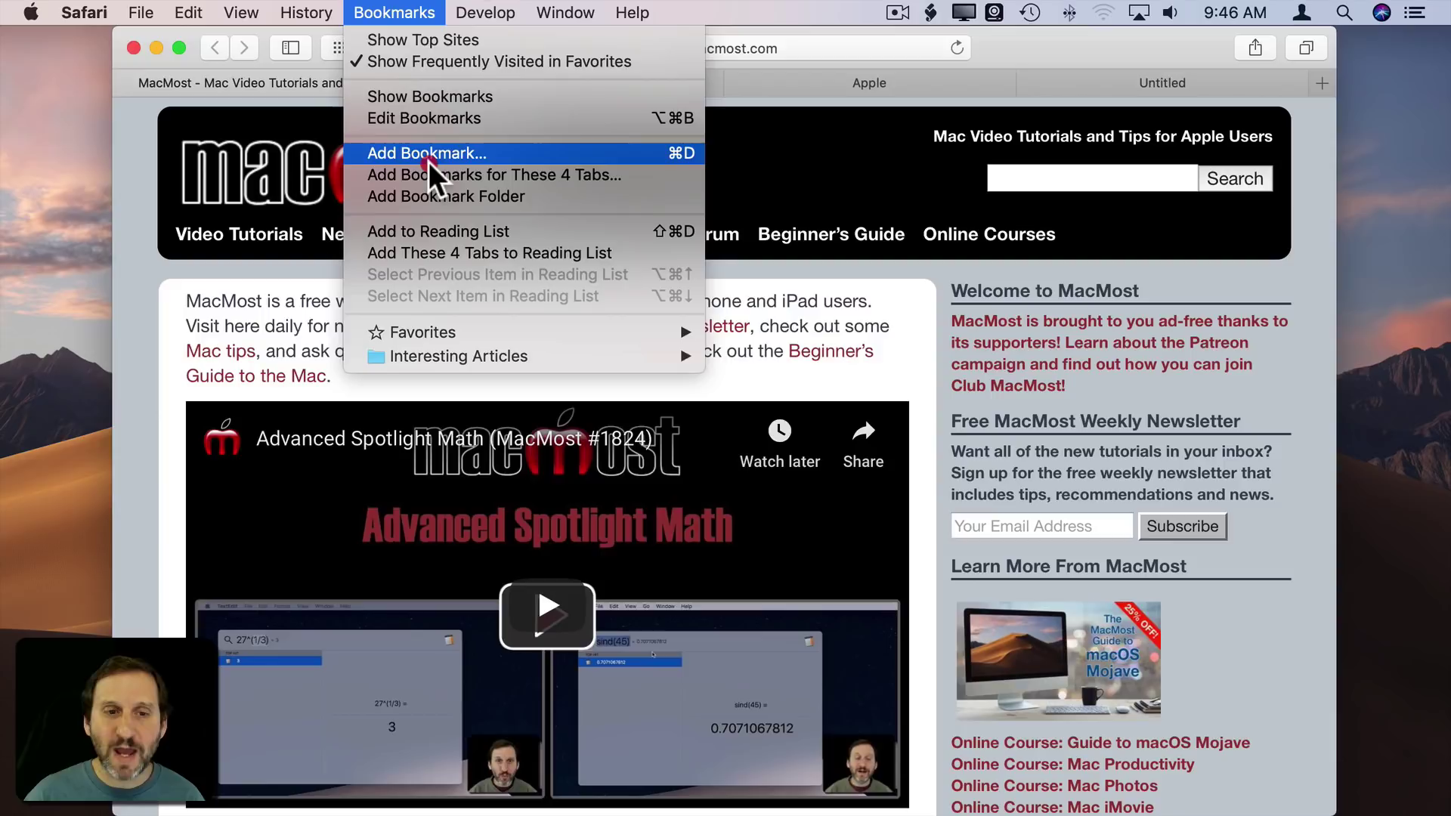
pyautogui.click(413, 12)
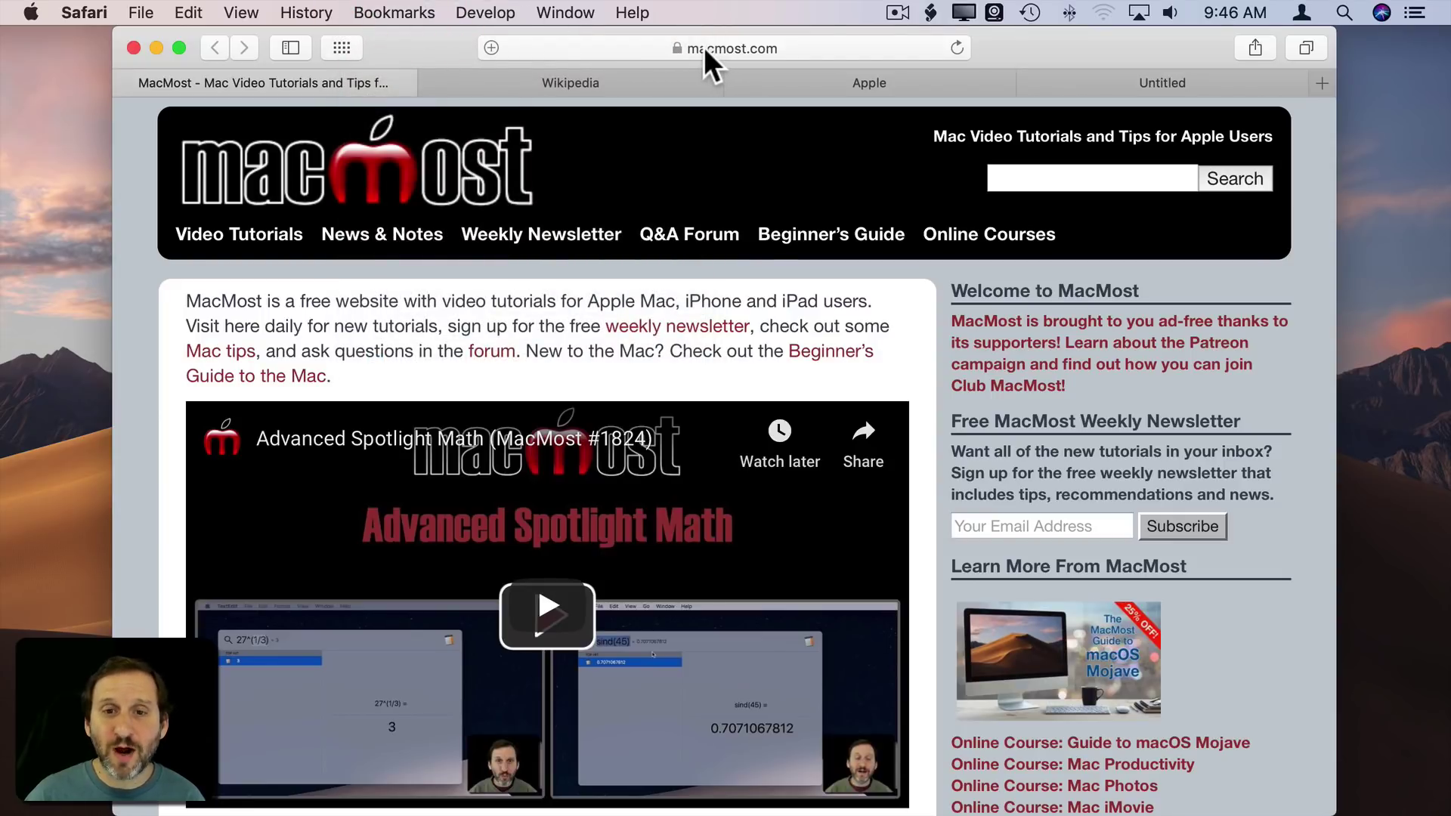
pyautogui.moveTo(705, 49)
pyautogui.mouseDown()
pyautogui.moveTo(692, 41)
pyautogui.moveTo(1407, 139)
pyautogui.mouseUp()
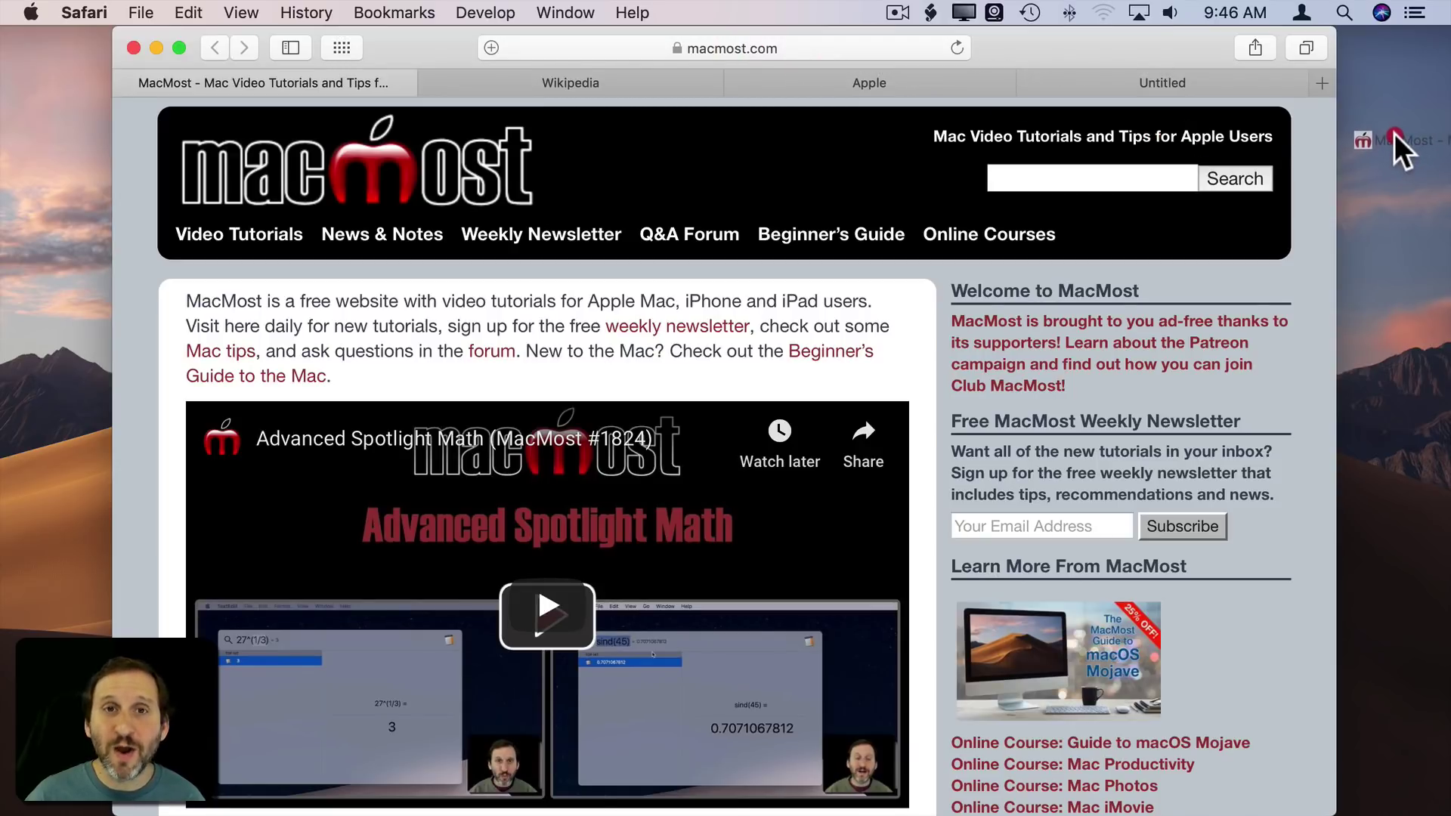
pyautogui.moveTo(1394, 132); pyautogui.dragTo(1389, 170)
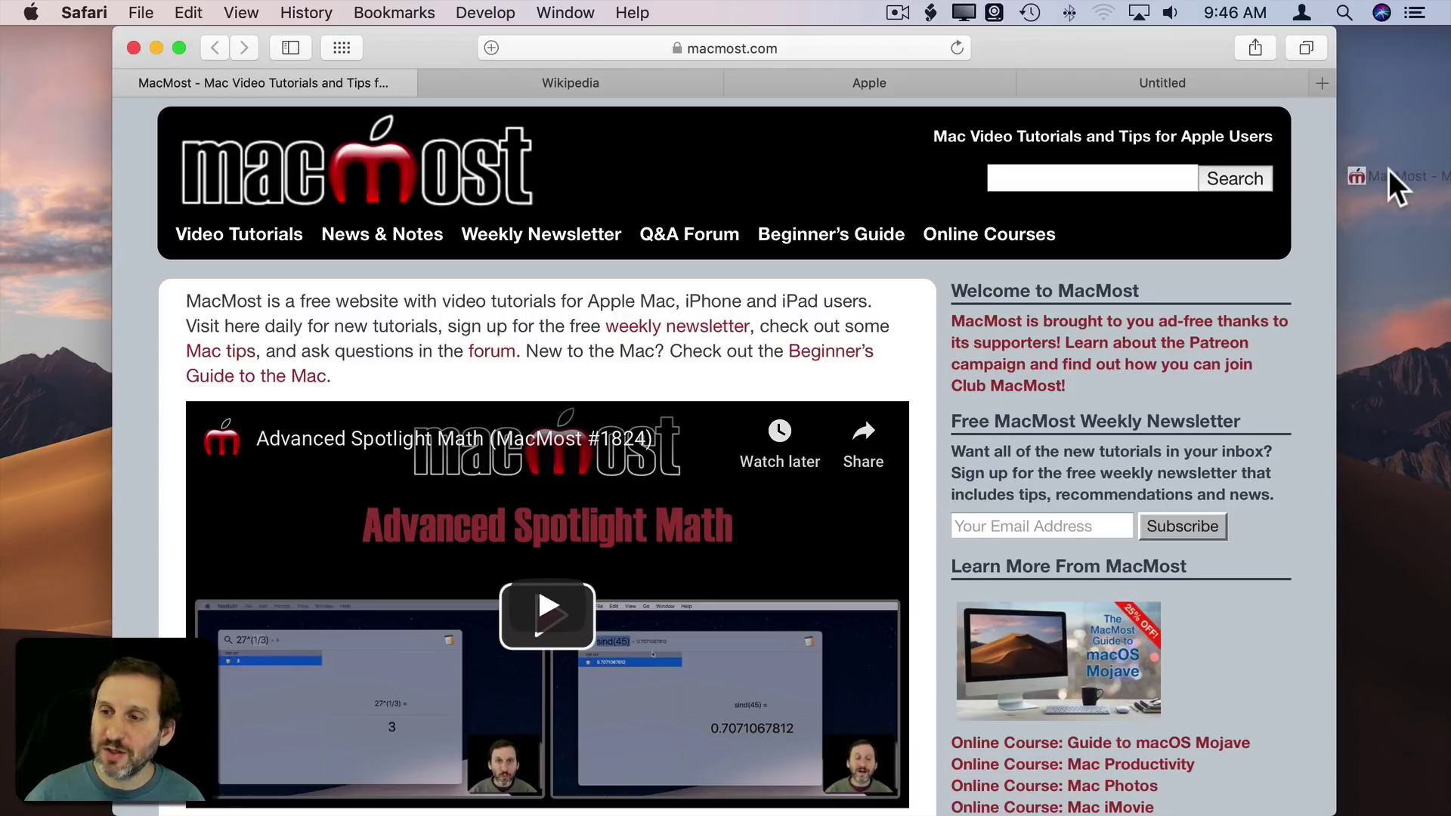
pyautogui.click(1380, 278)
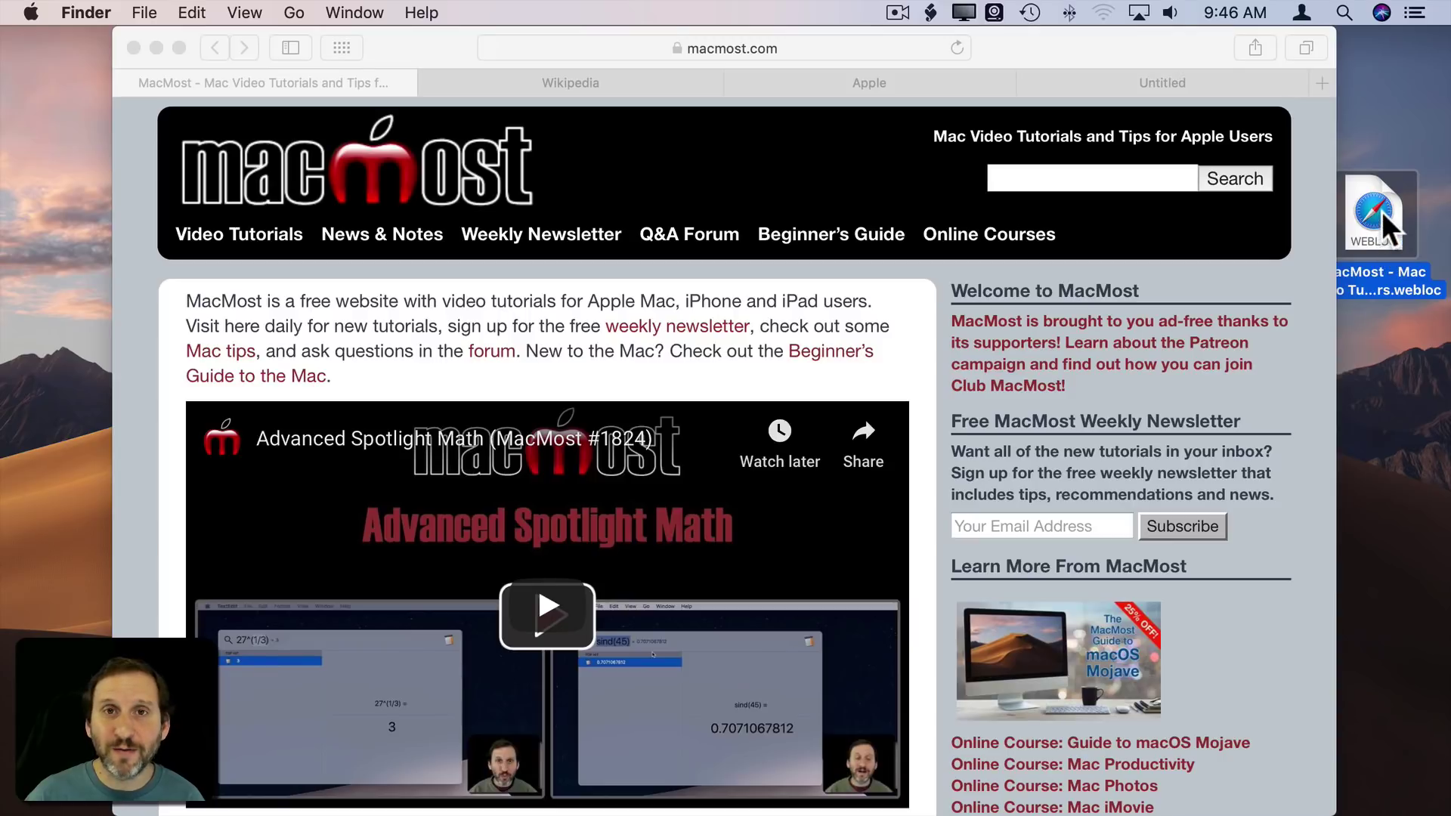
# Step: Trash the desktop MacMost webloc and drop the MacMost page link onto the docked Bookmarks folder
pyautogui.moveTo(1381, 220); pyautogui.dragTo(1383, 787)
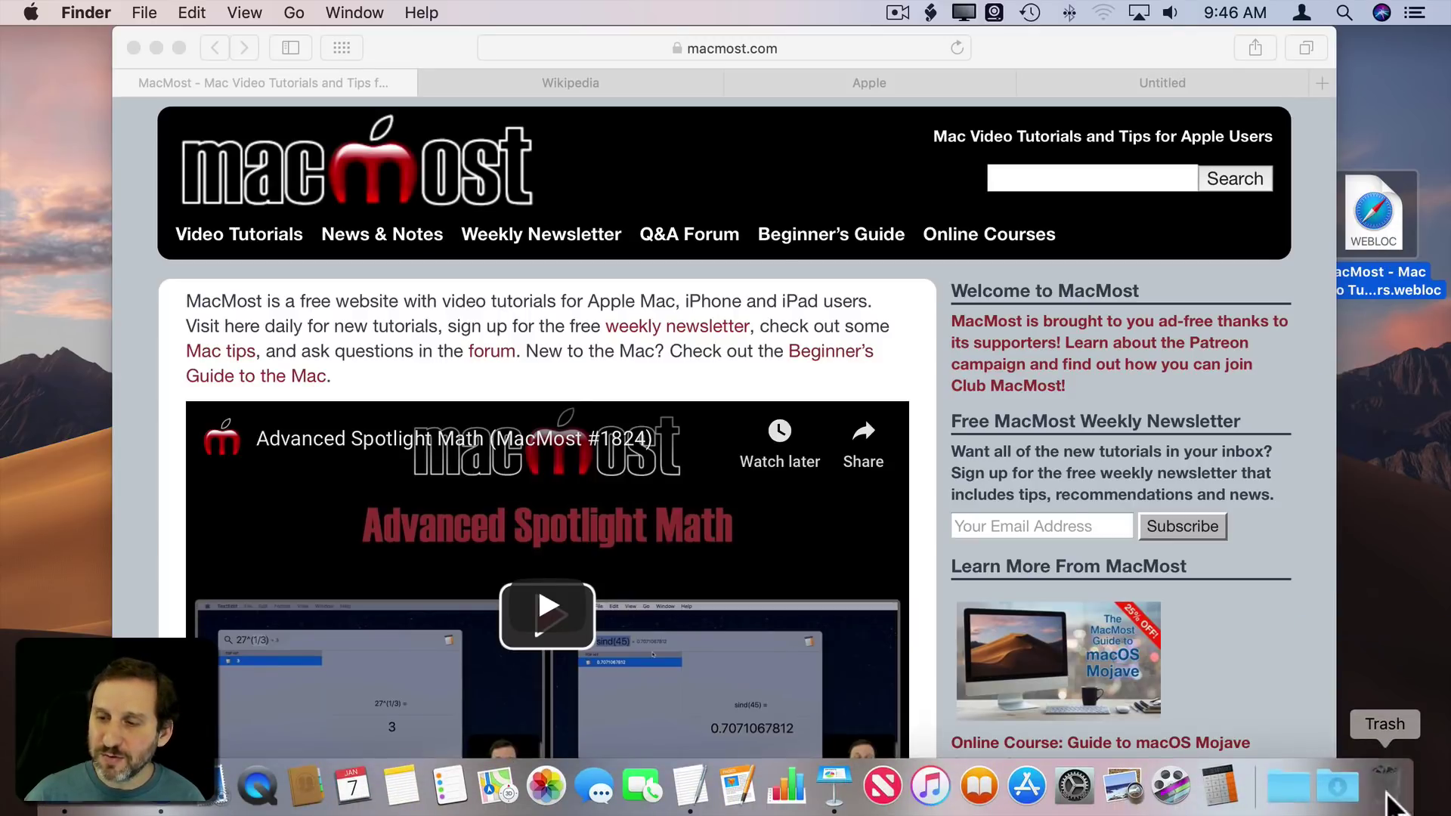
pyautogui.click(783, 74)
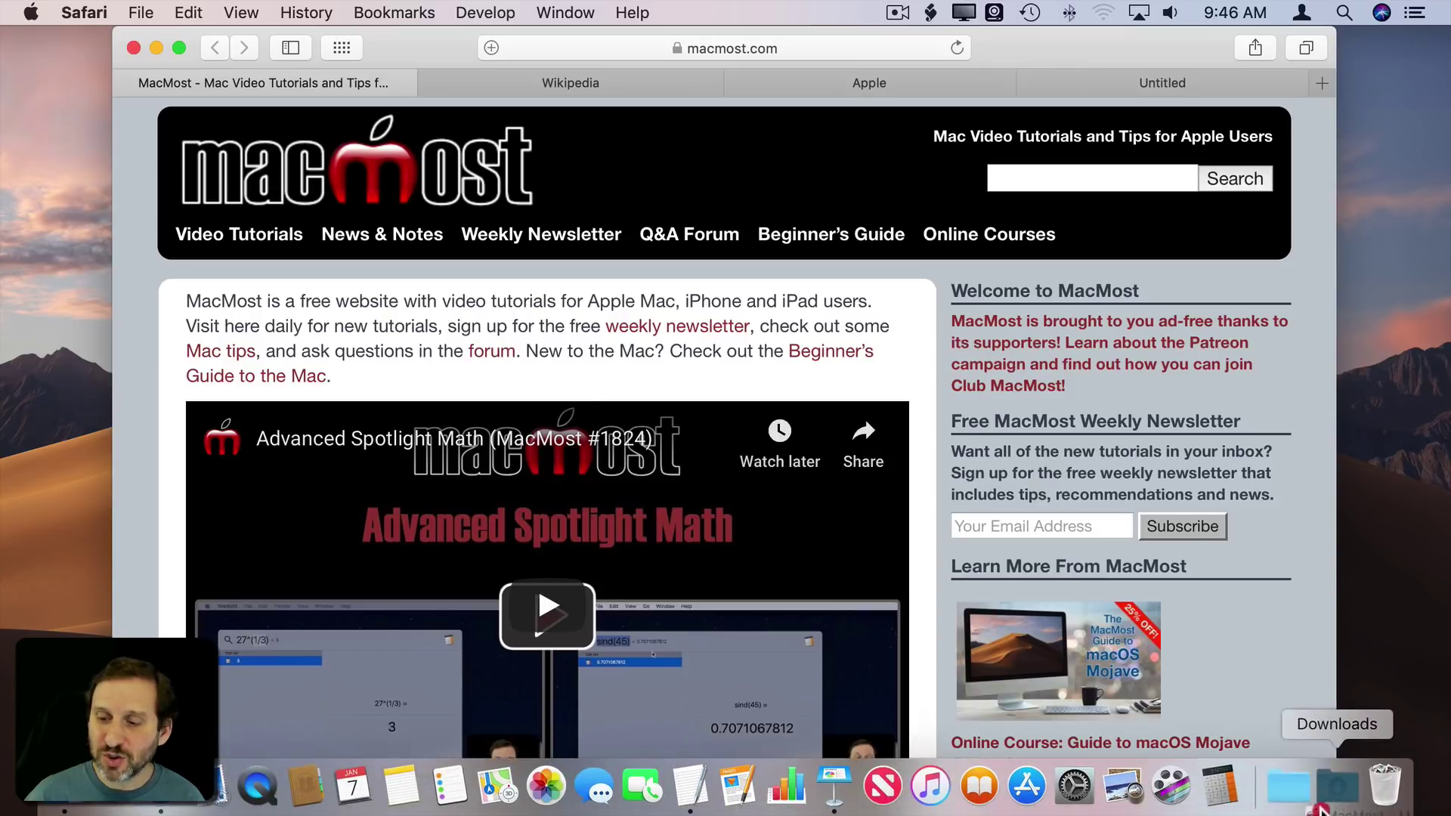
pyautogui.moveTo(1248, 789)
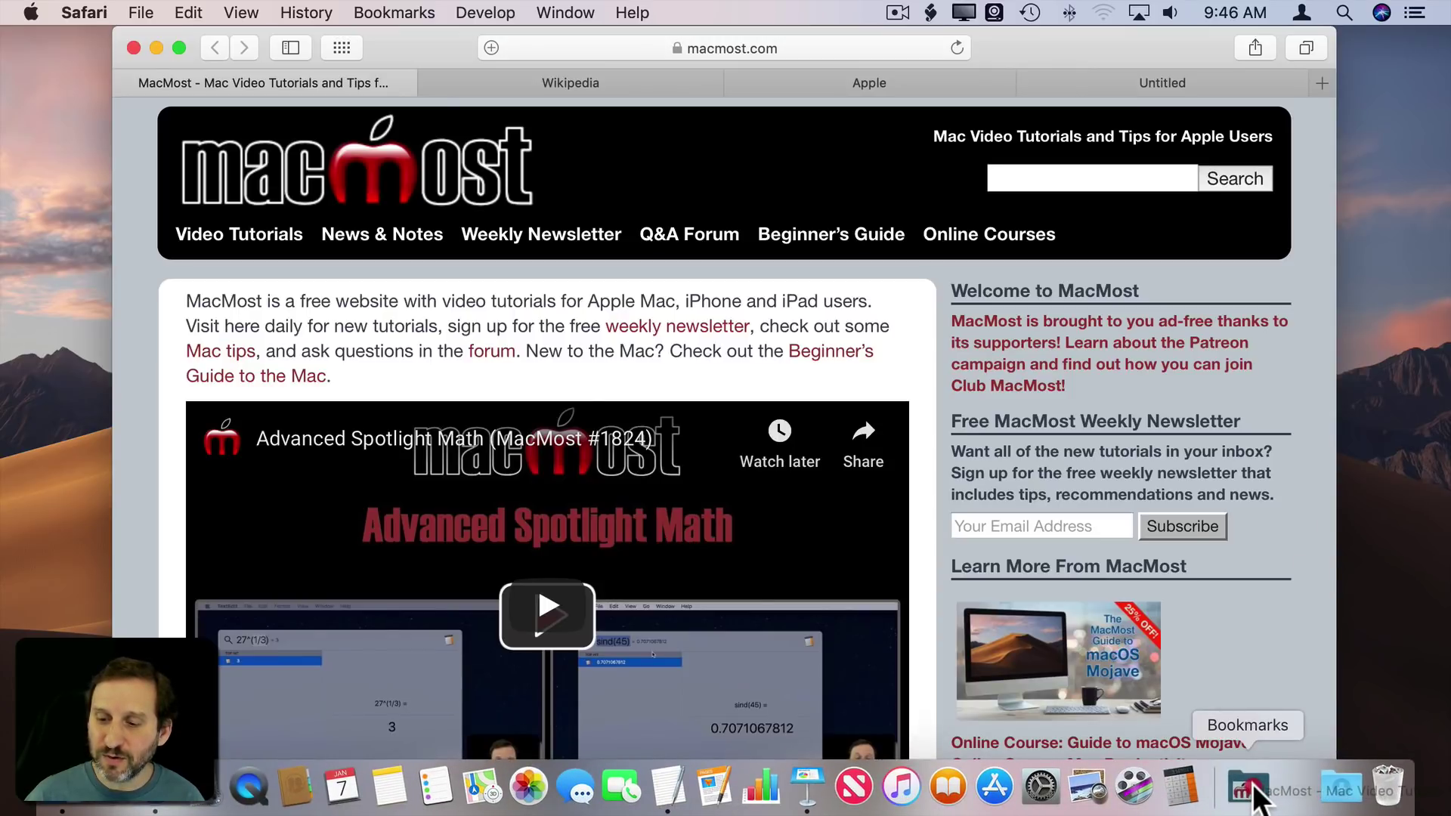
pyautogui.moveTo(1259, 797); pyautogui.dragTo(1260, 794)
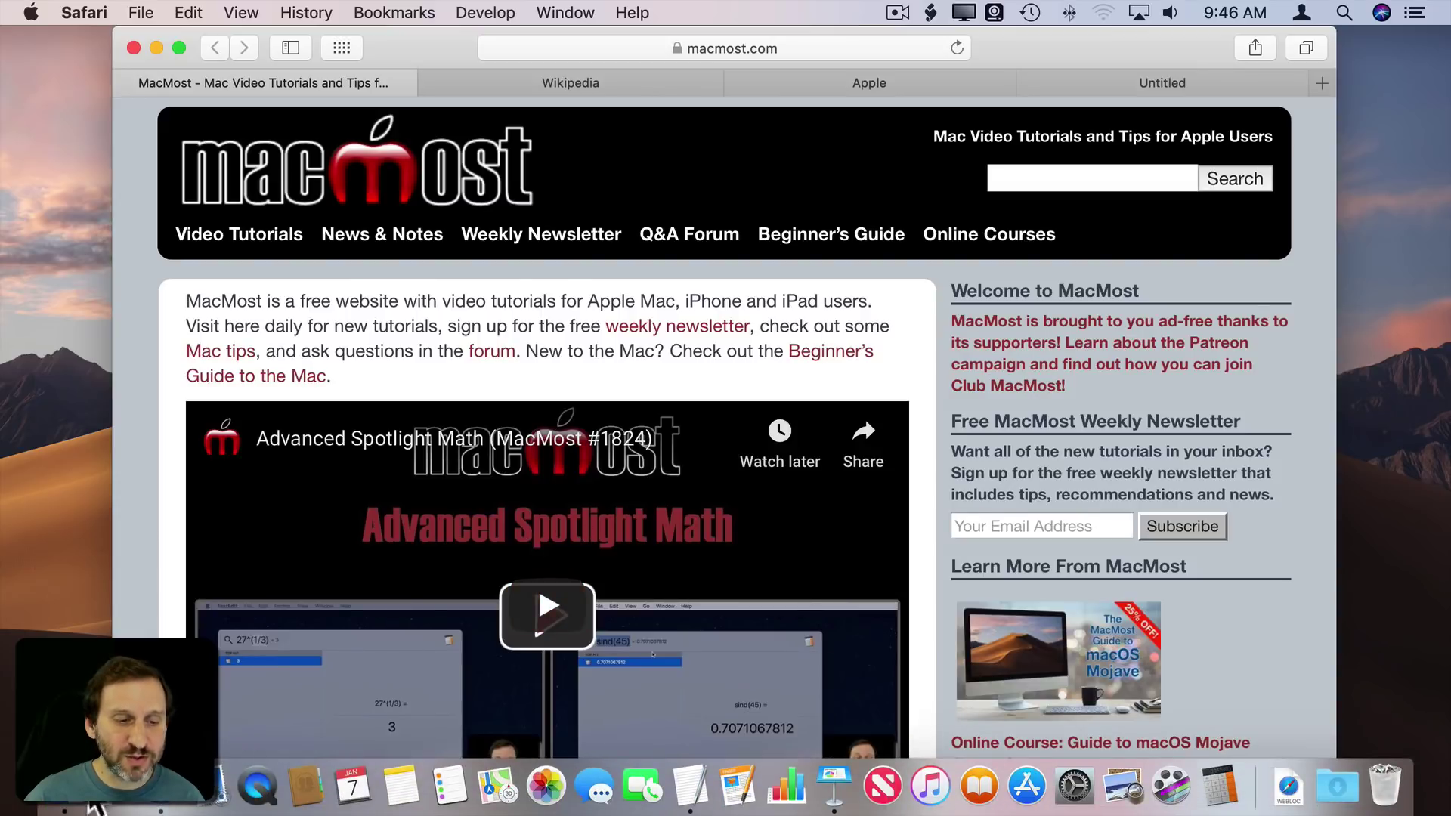
pyautogui.click(58, 799)
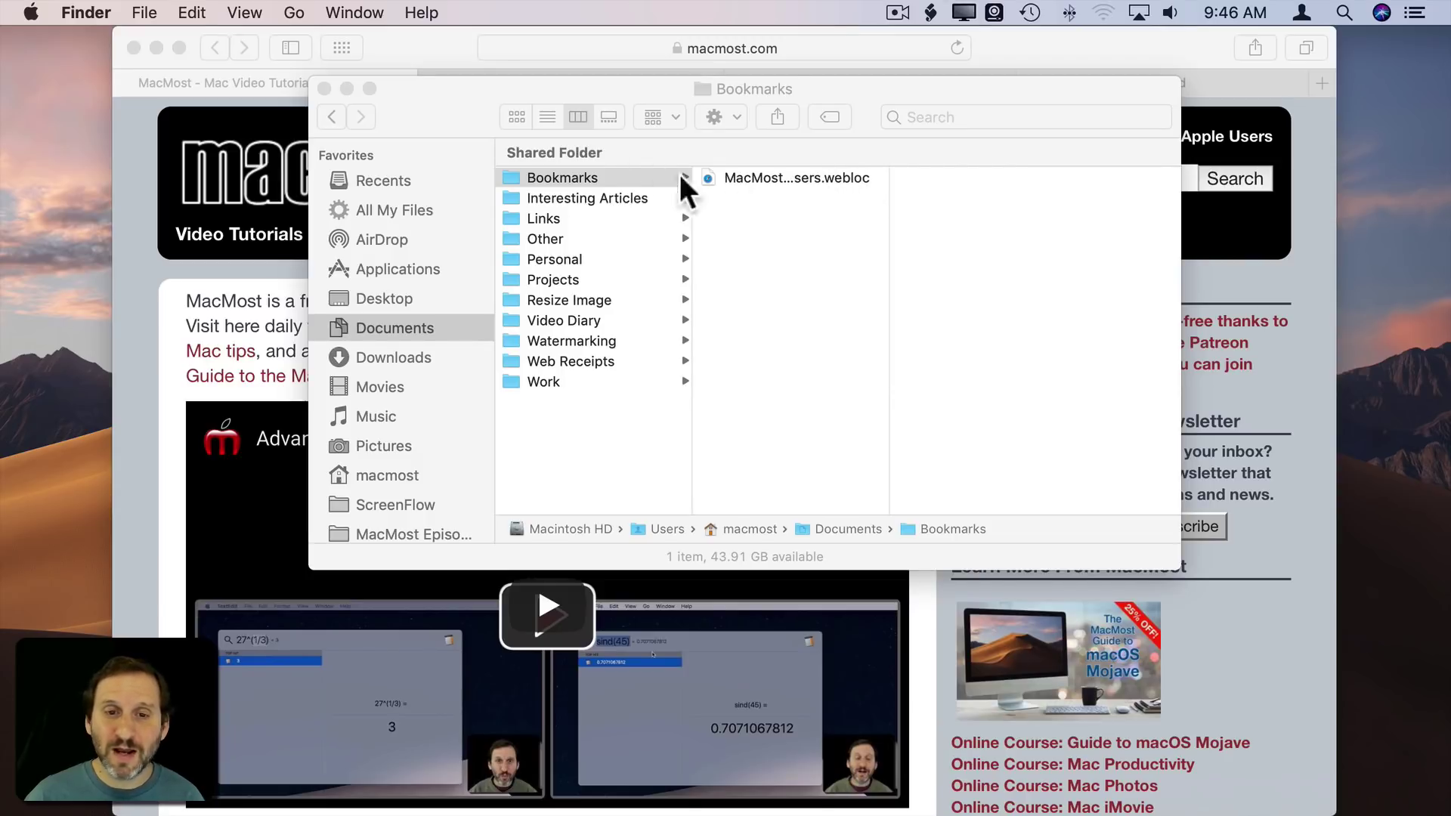
pyautogui.click(324, 88)
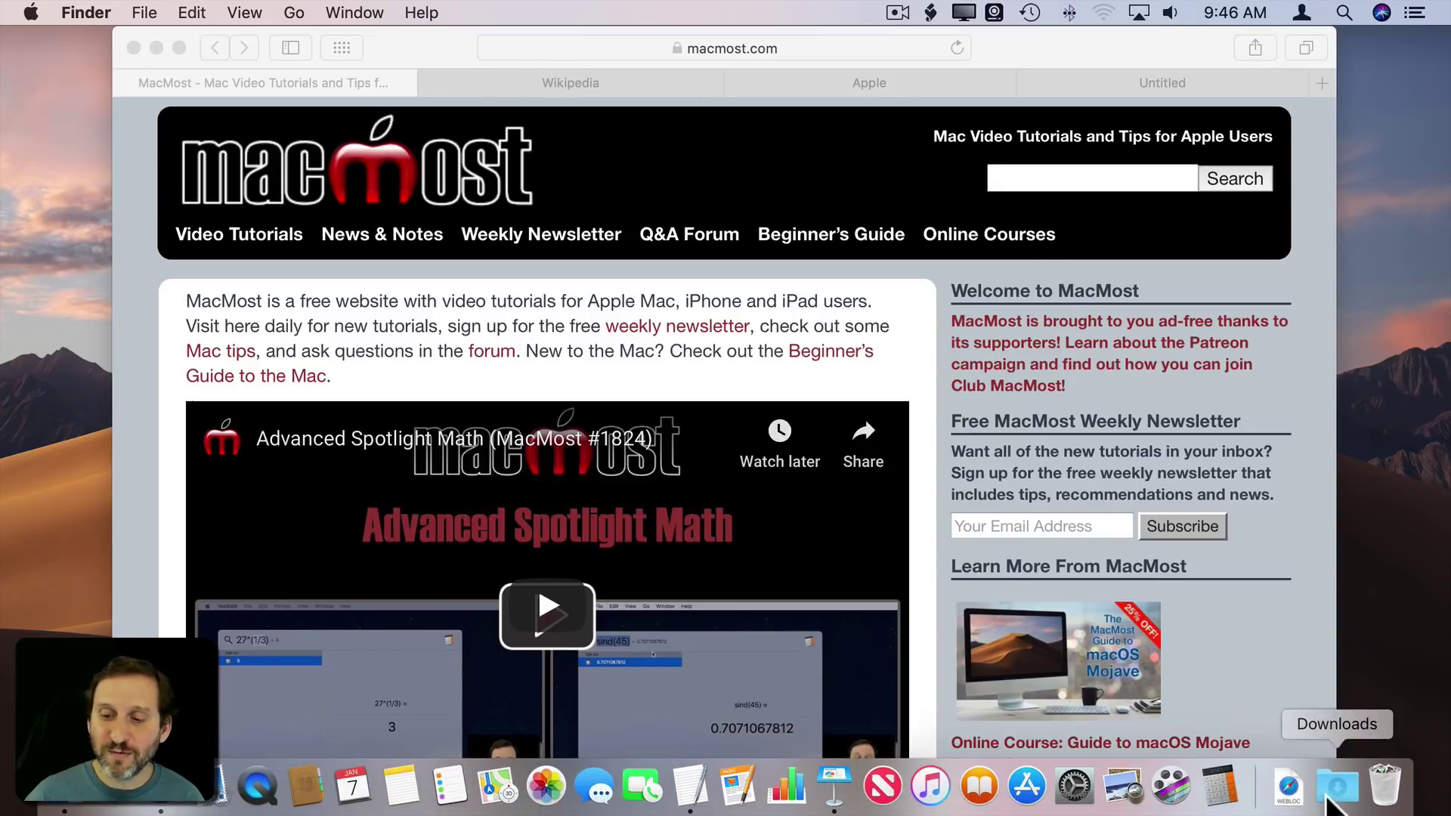
pyautogui.moveTo(1289, 787)
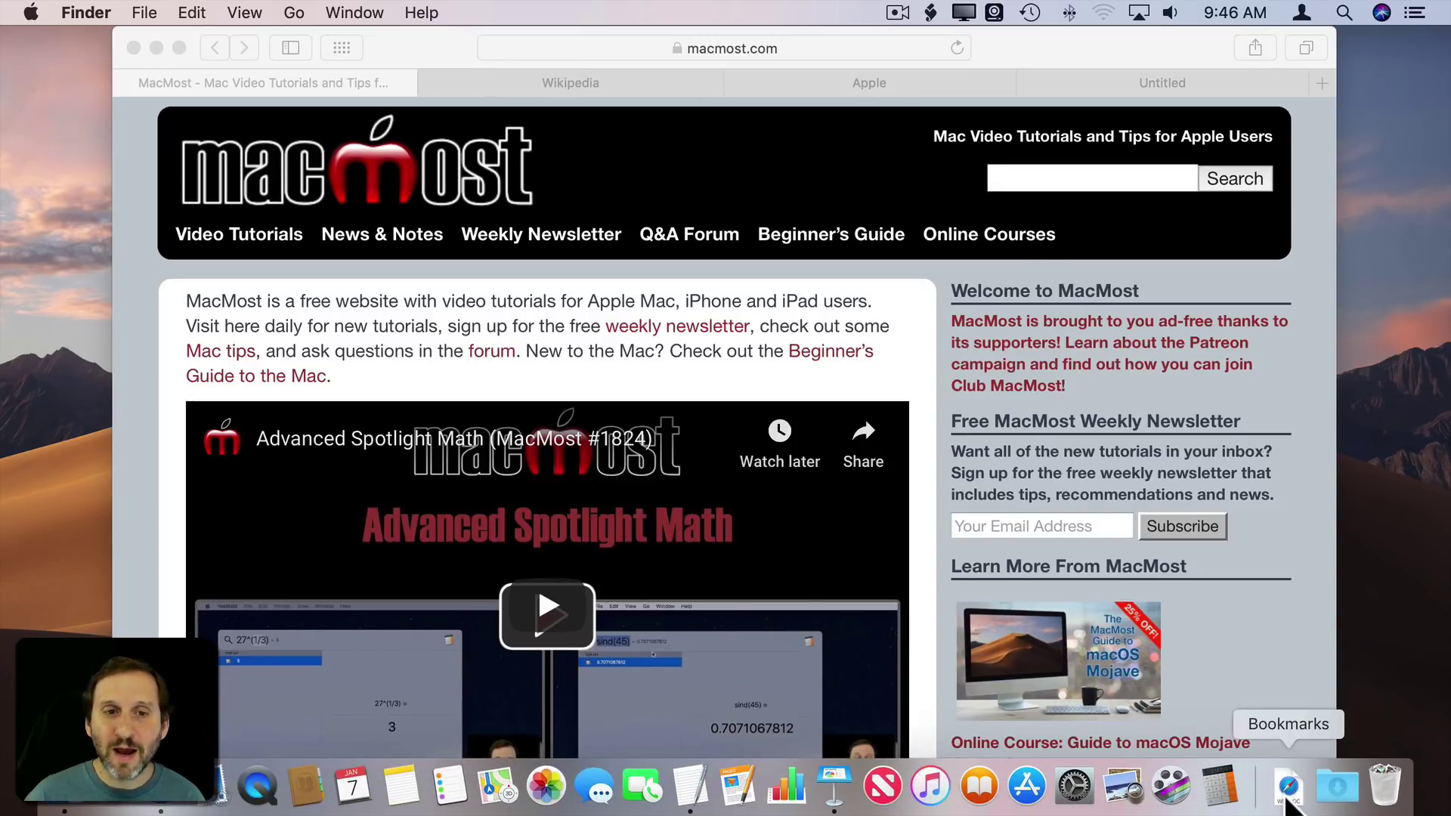
# Step: Drop the Wikipedia and Apple tab links onto the docked Bookmarks folder and check the three links
pyautogui.click(595, 80)
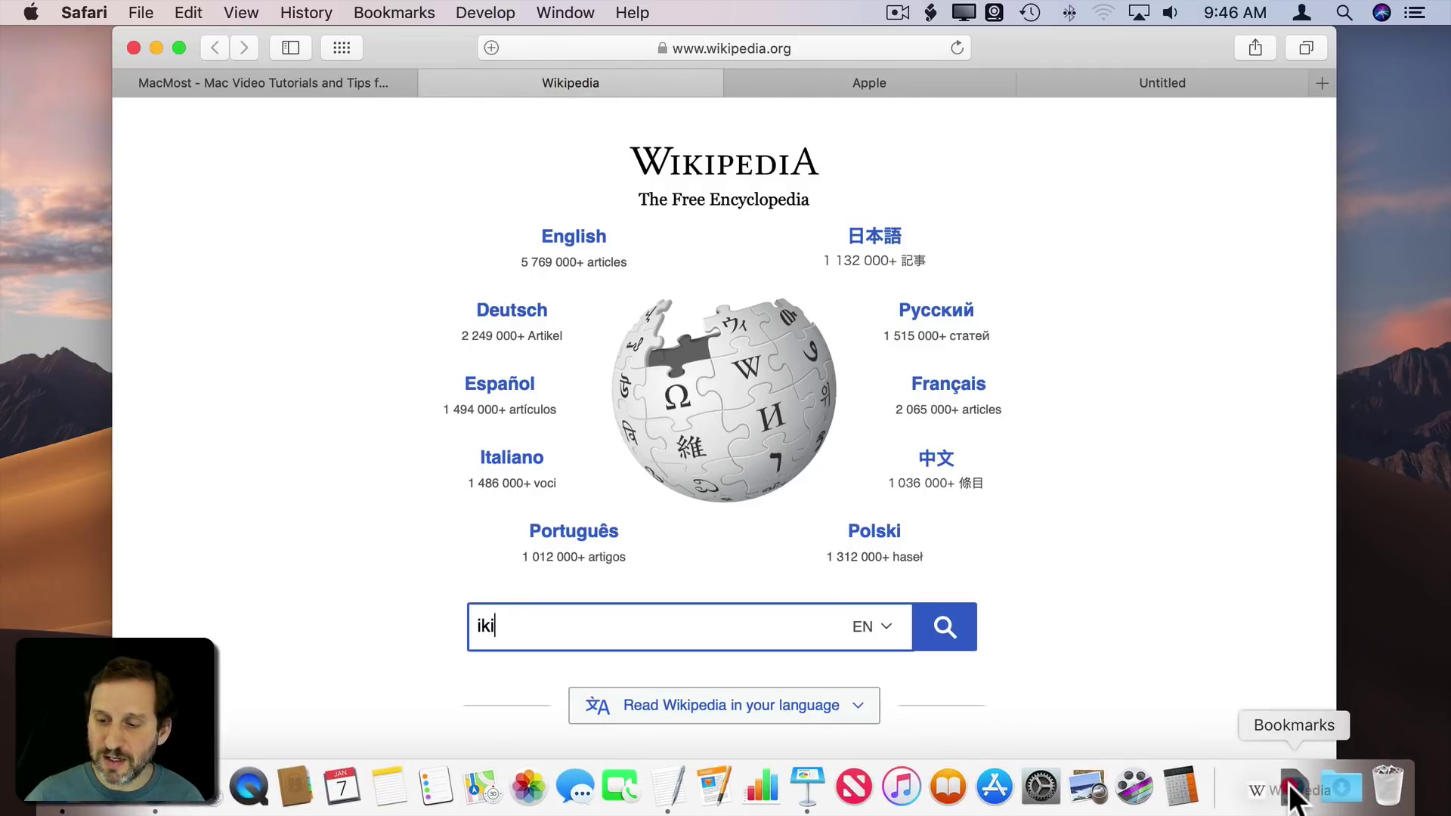
pyautogui.moveTo(792, 88); pyautogui.dragTo(1292, 793)
pyautogui.click(819, 87)
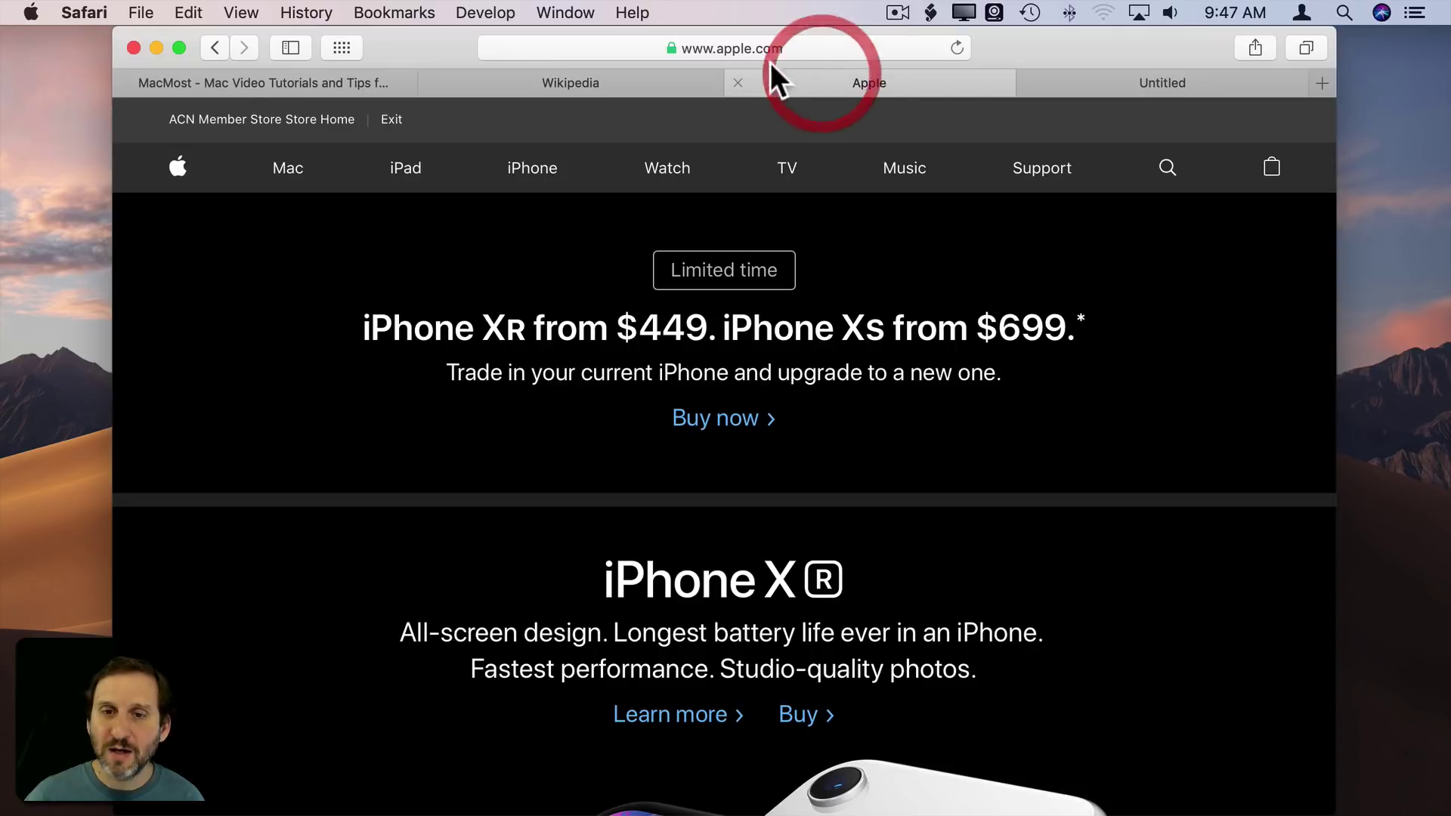
pyautogui.moveTo(819, 87); pyautogui.dragTo(1260, 795)
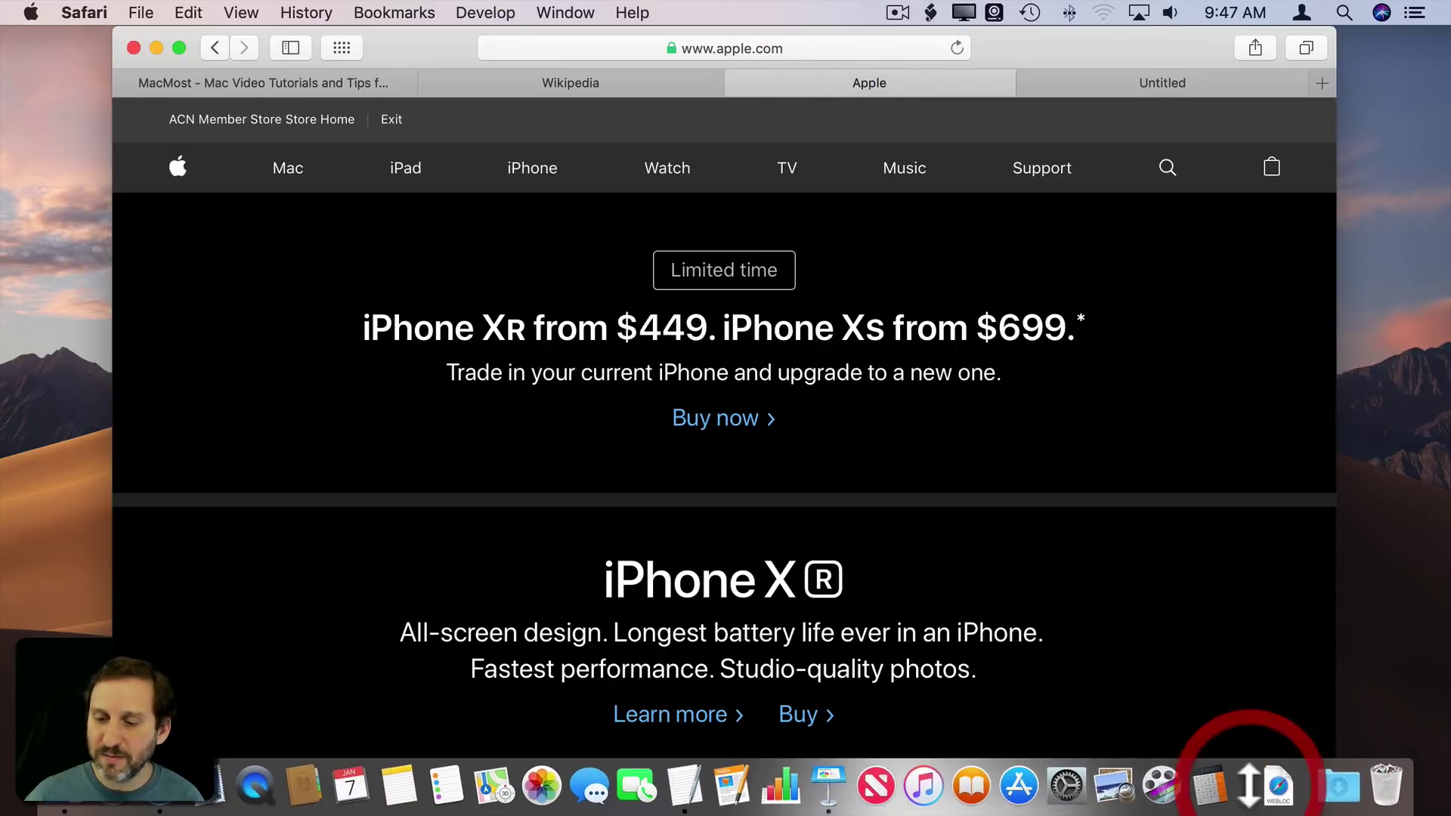
pyautogui.click(1292, 788)
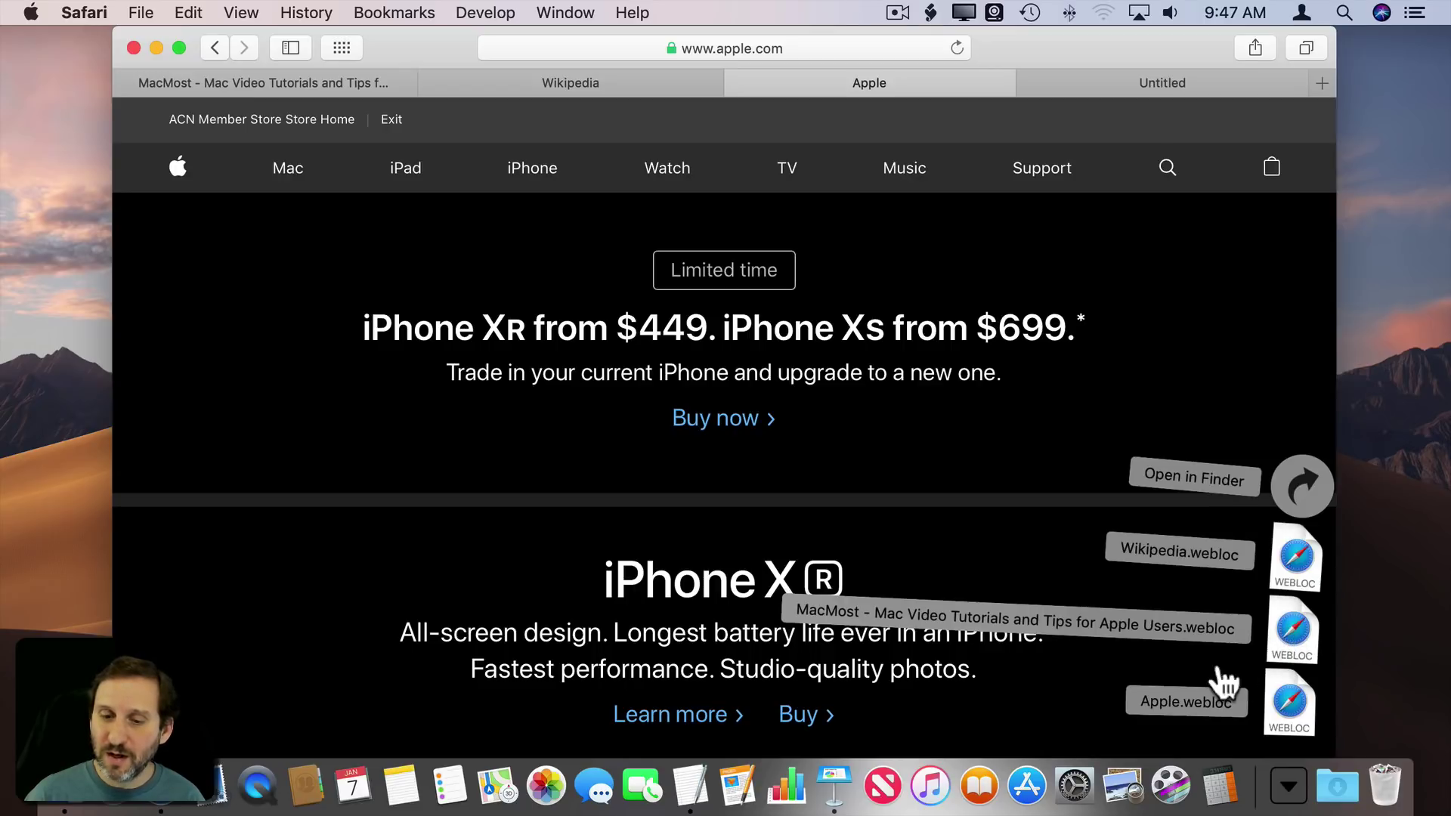
pyautogui.click(1287, 555)
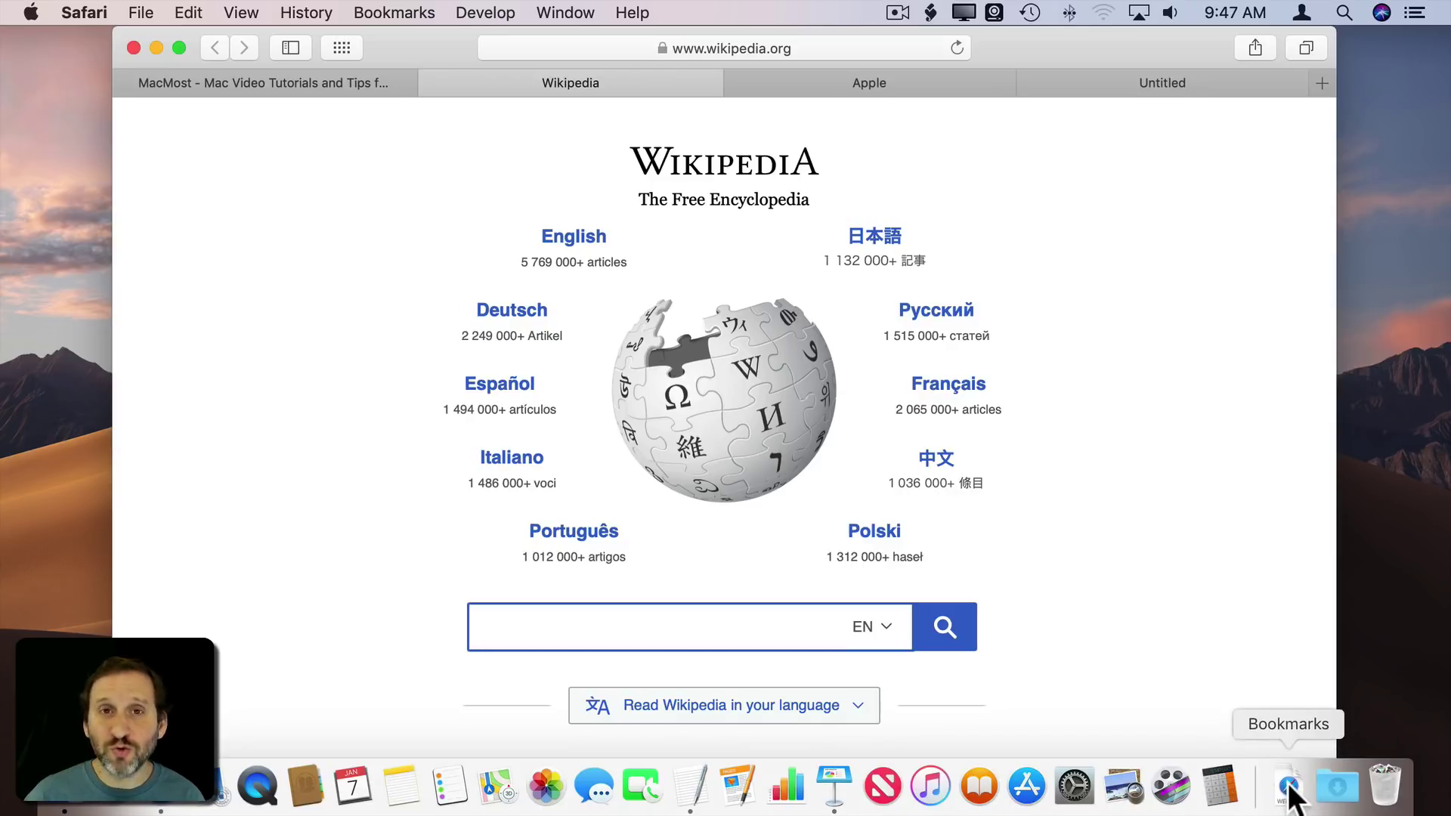
# Step: Set the docked Bookmarks item to Display as Folder with contents viewed as a List
pyautogui.rightClick(1290, 788)
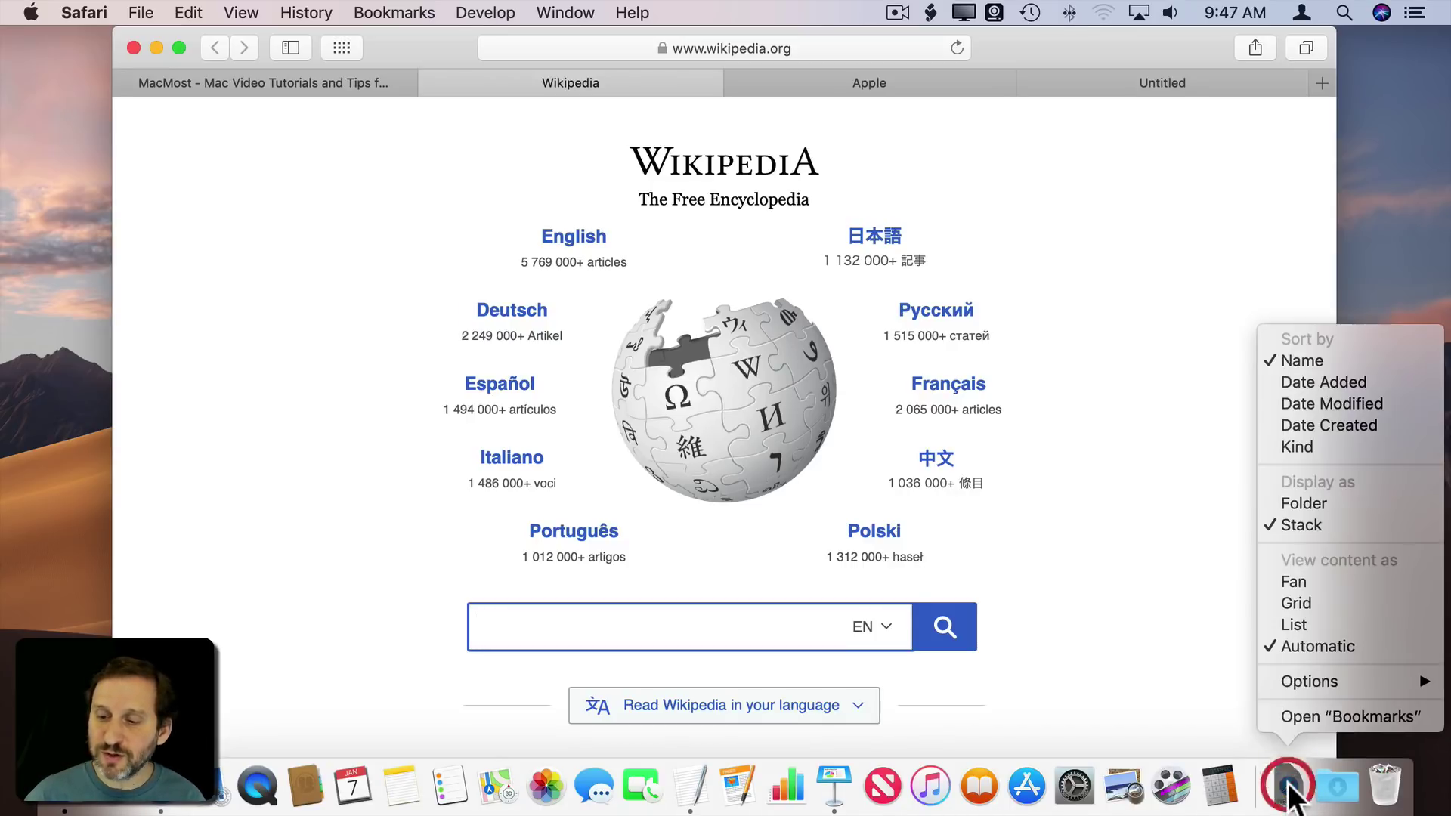
pyautogui.click(1295, 503)
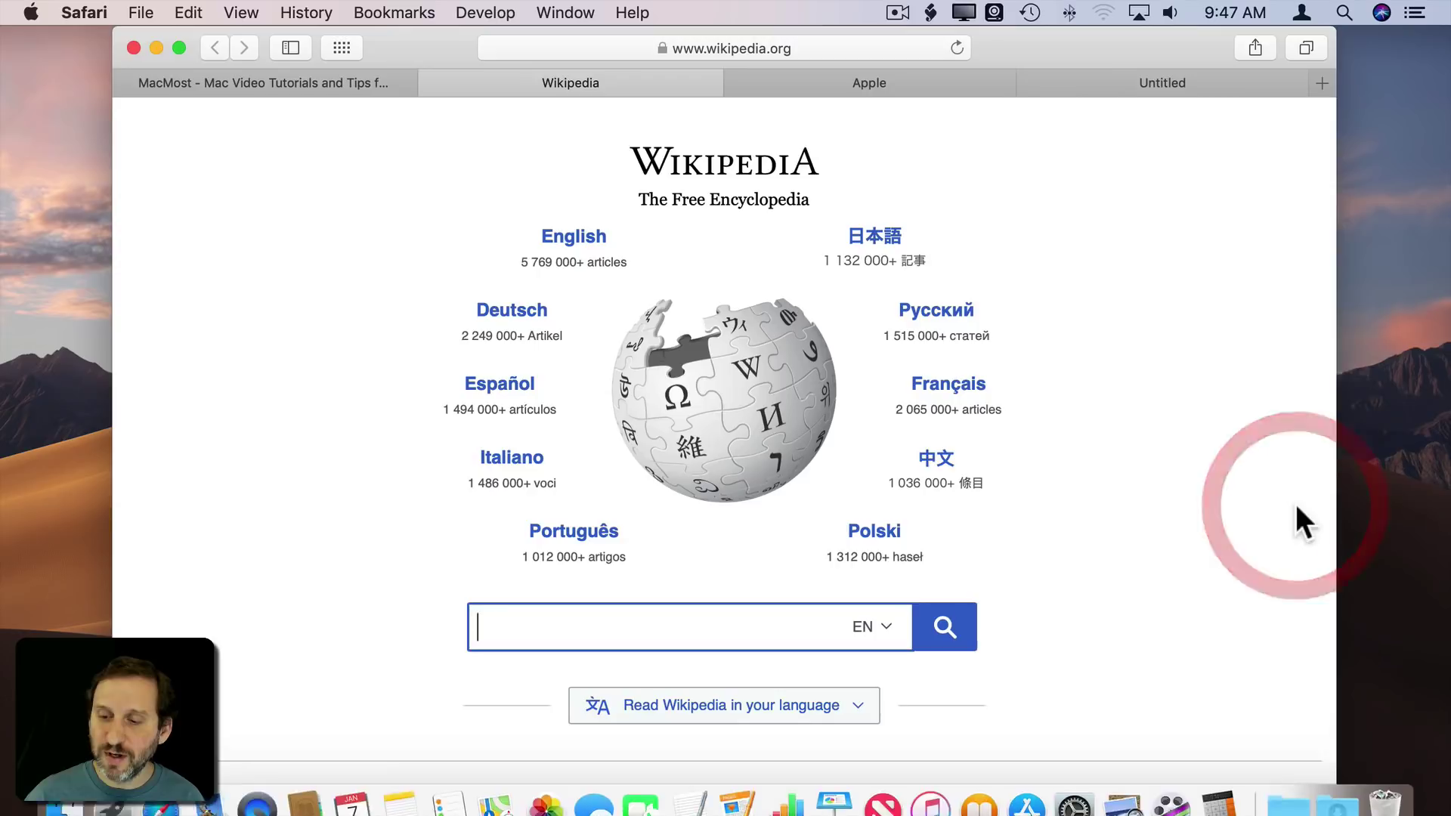
pyautogui.rightClick(1298, 788)
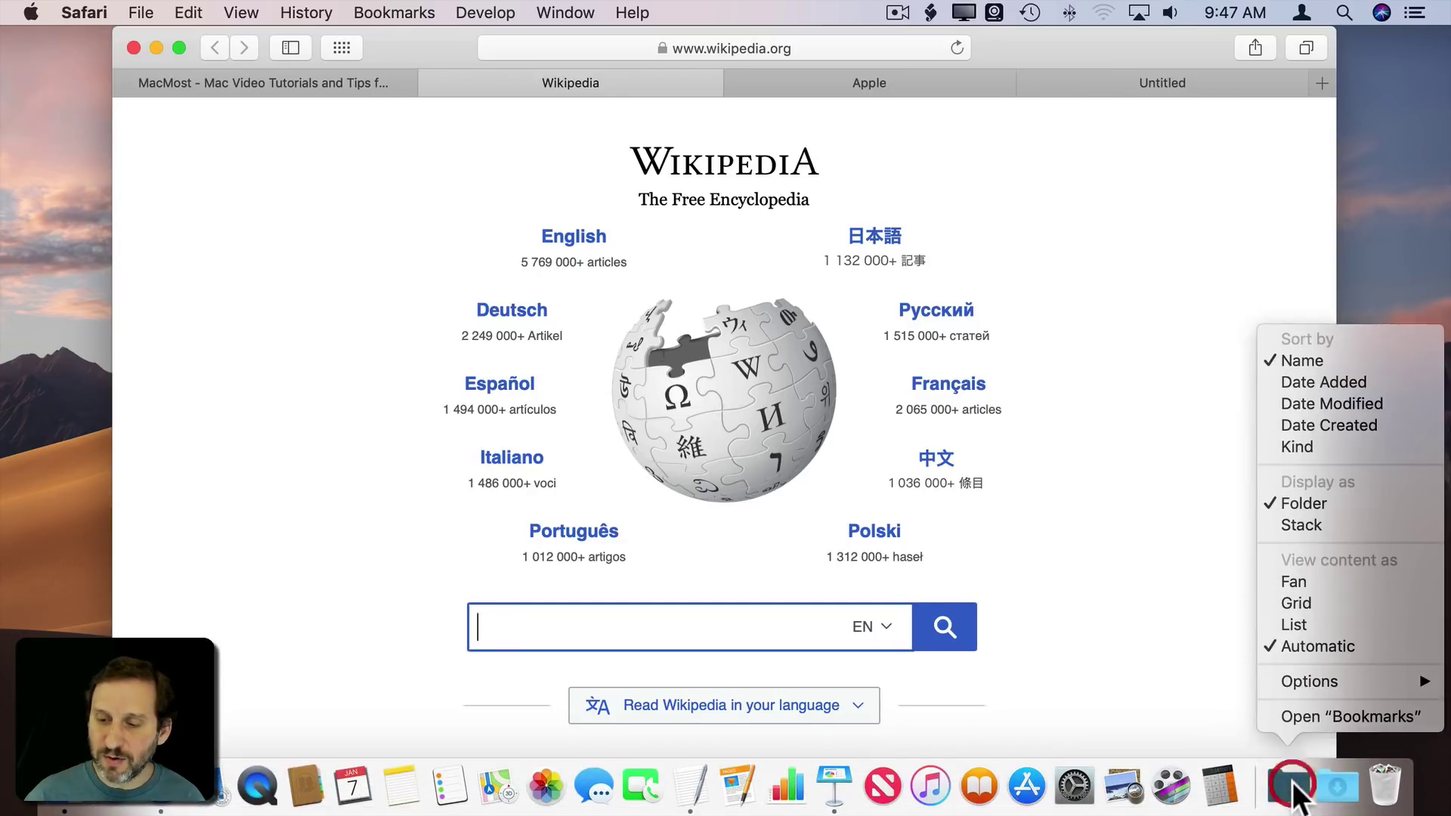
pyautogui.click(1300, 621)
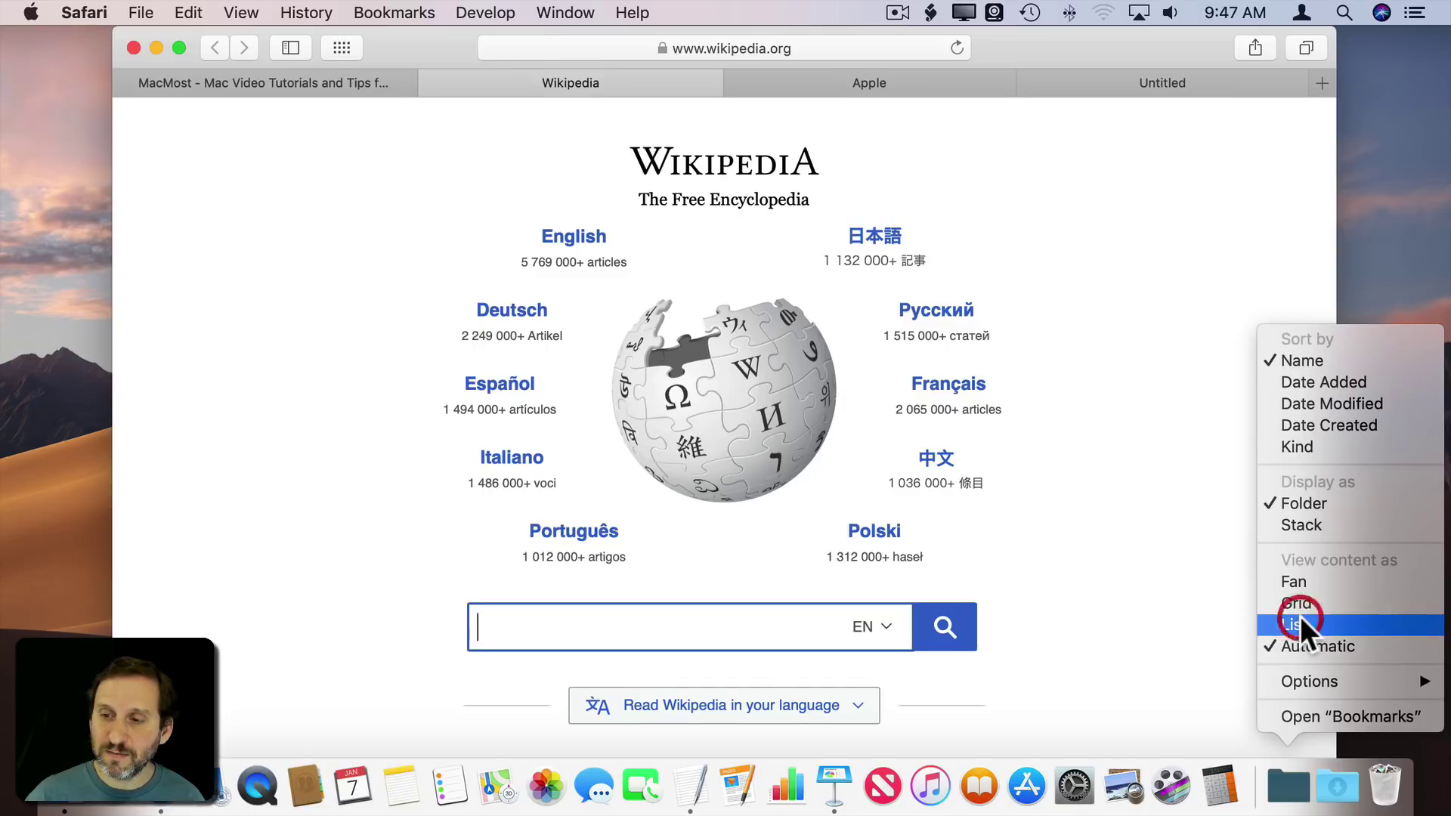
pyautogui.rightClick(1291, 790)
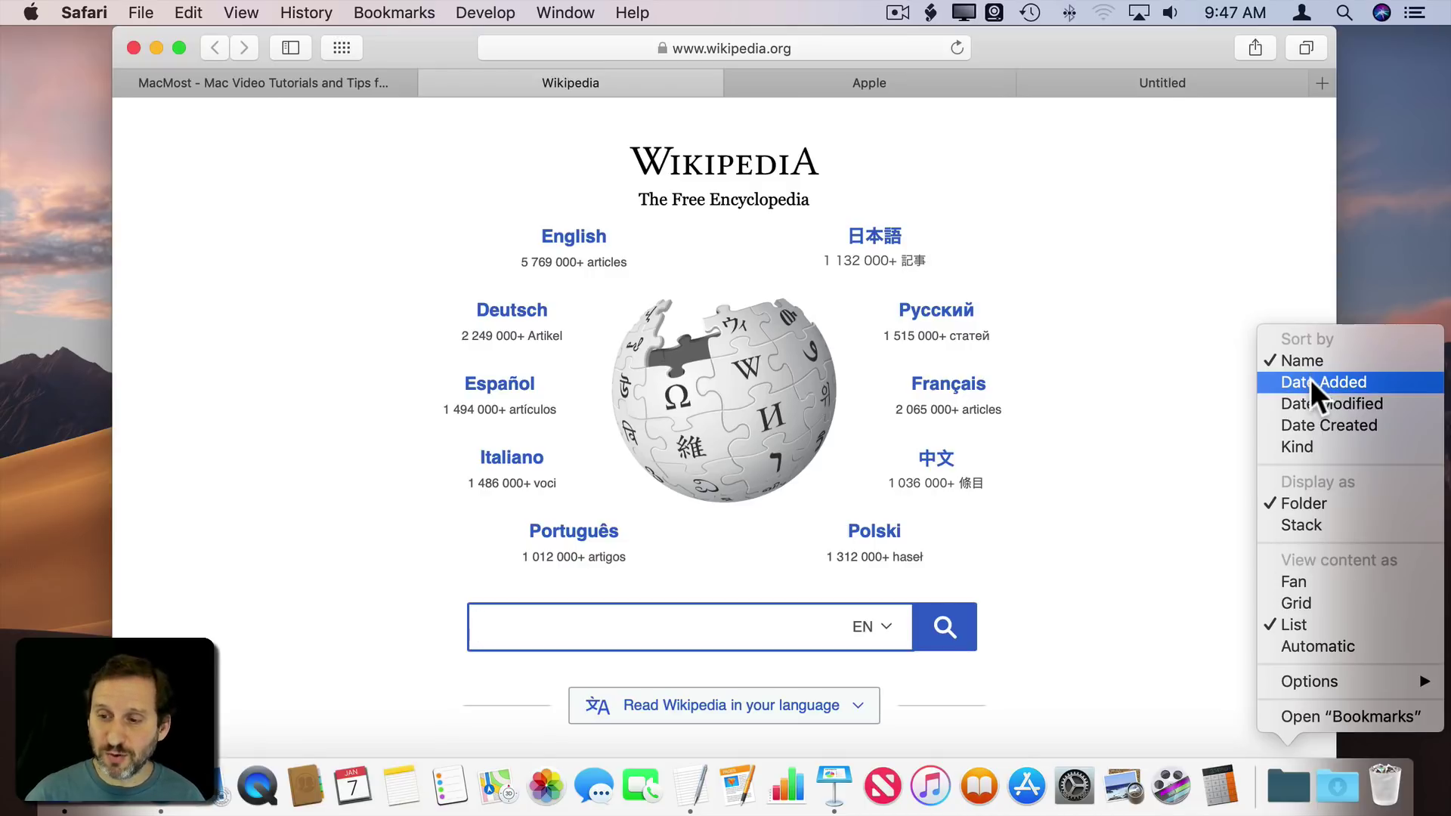
pyautogui.click(1289, 797)
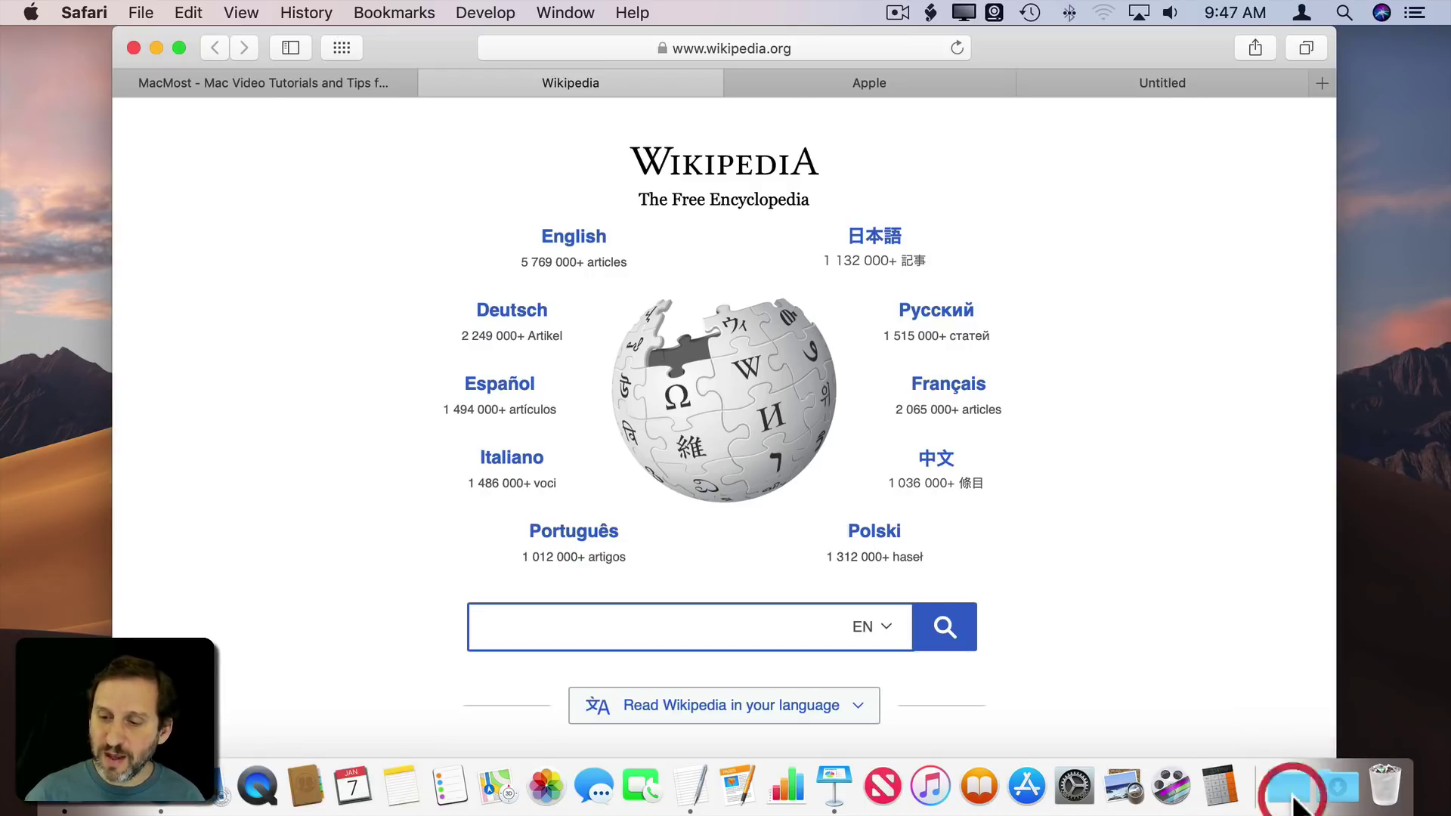
# Step: Open the Bookmarks folder in a Finder window and reposition the window
pyautogui.click(1289, 797)
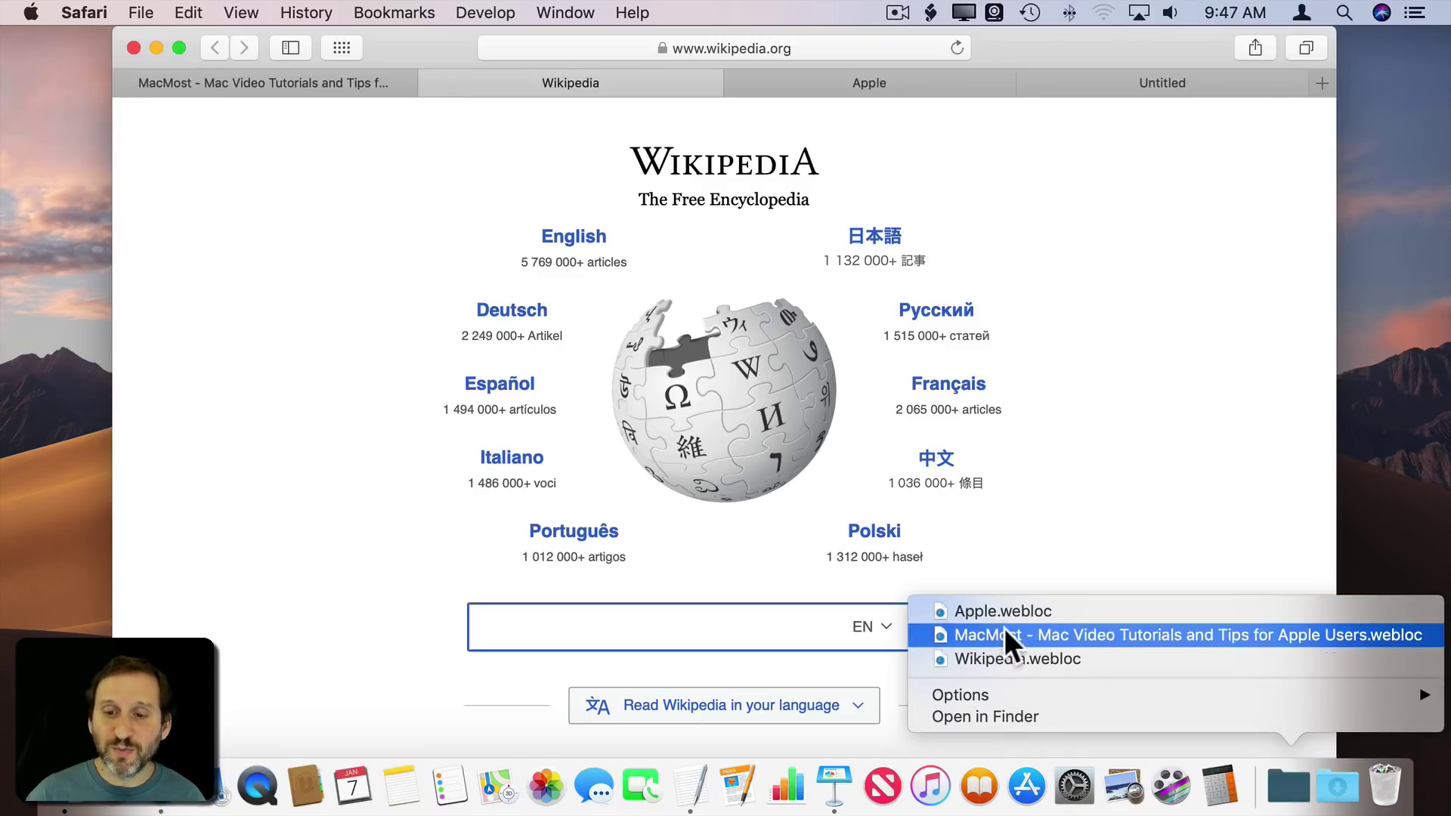
pyautogui.click(998, 718)
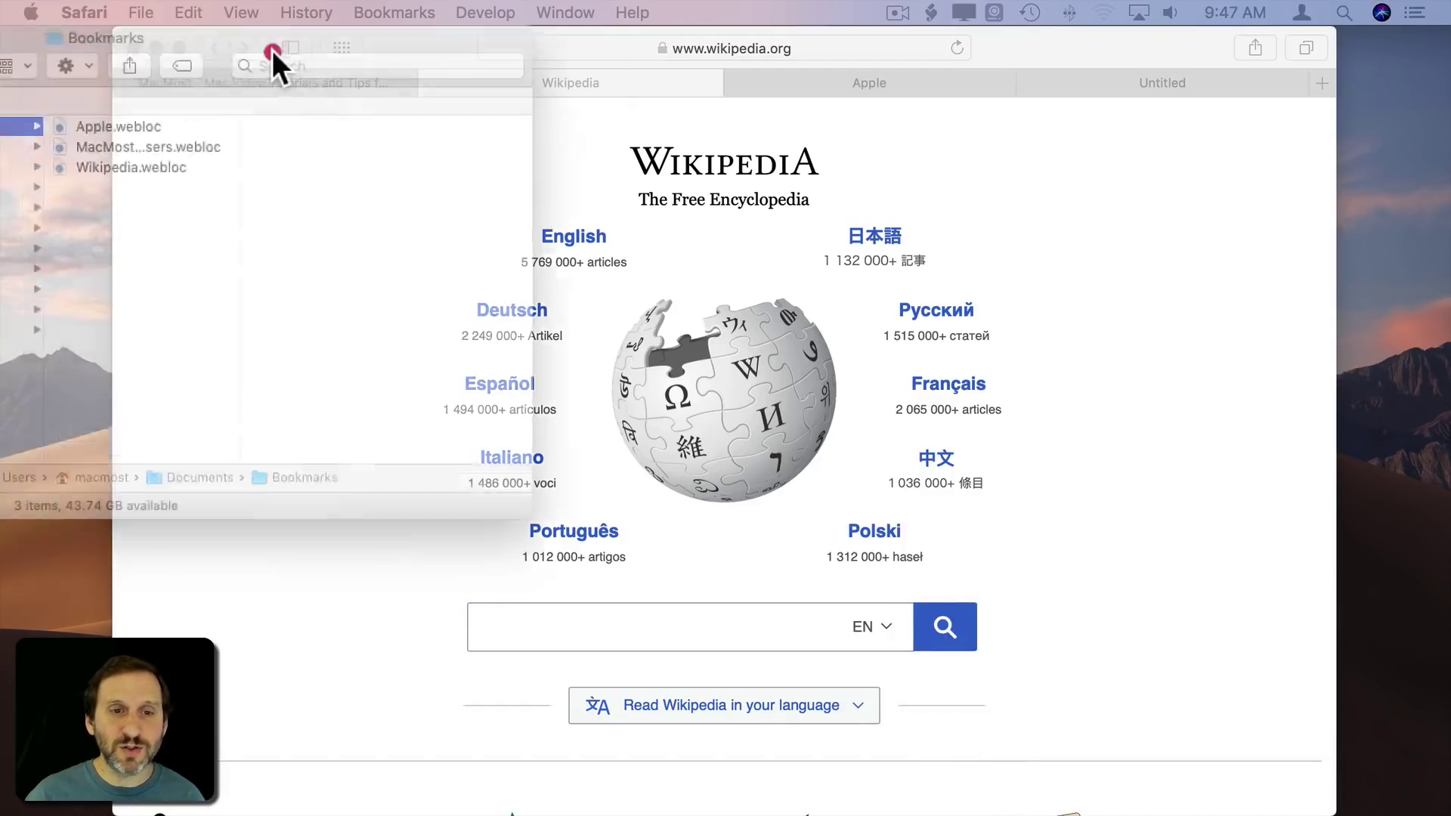
pyautogui.moveTo(272, 50); pyautogui.dragTo(677, 122)
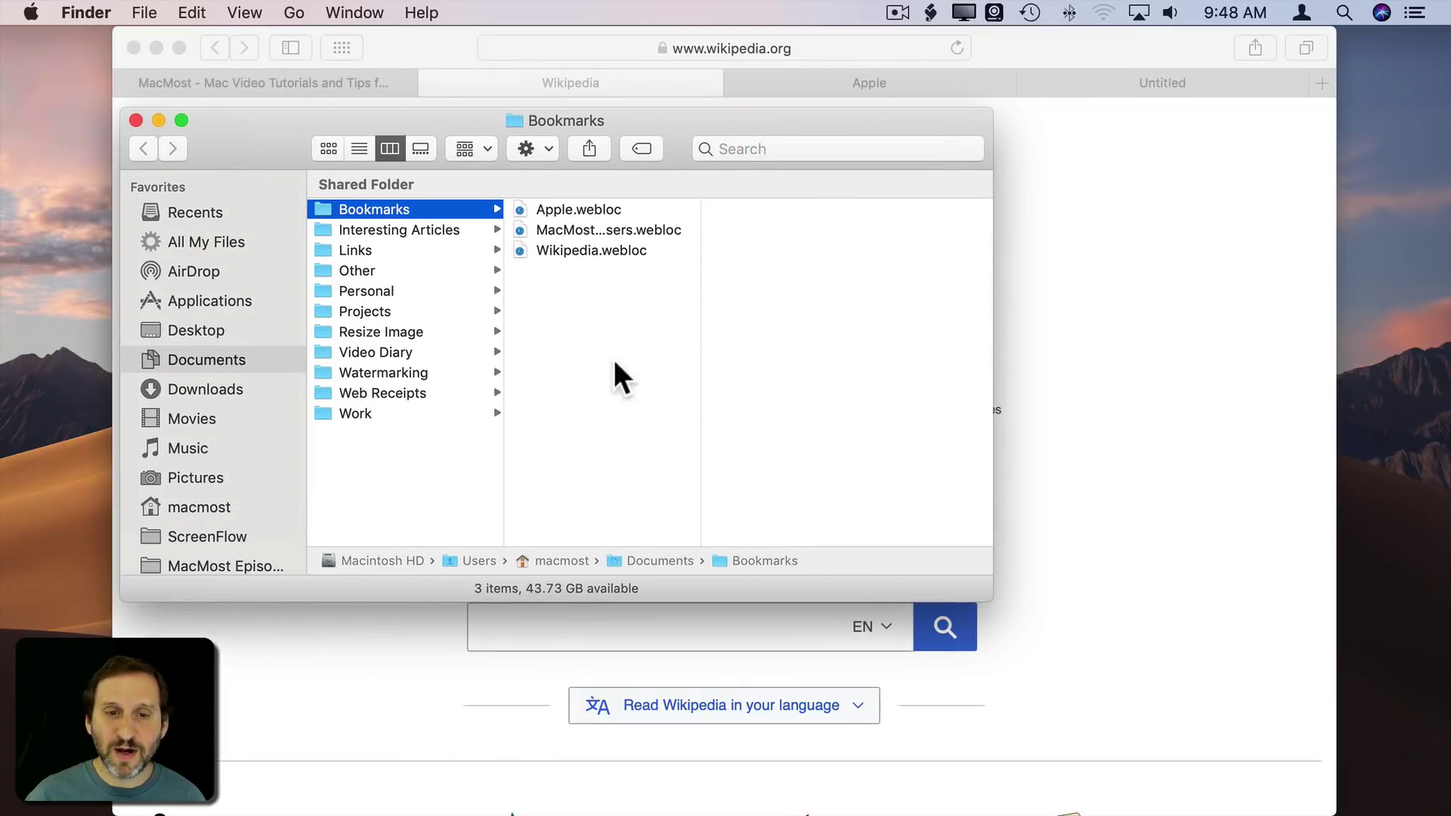
pyautogui.click(581, 324)
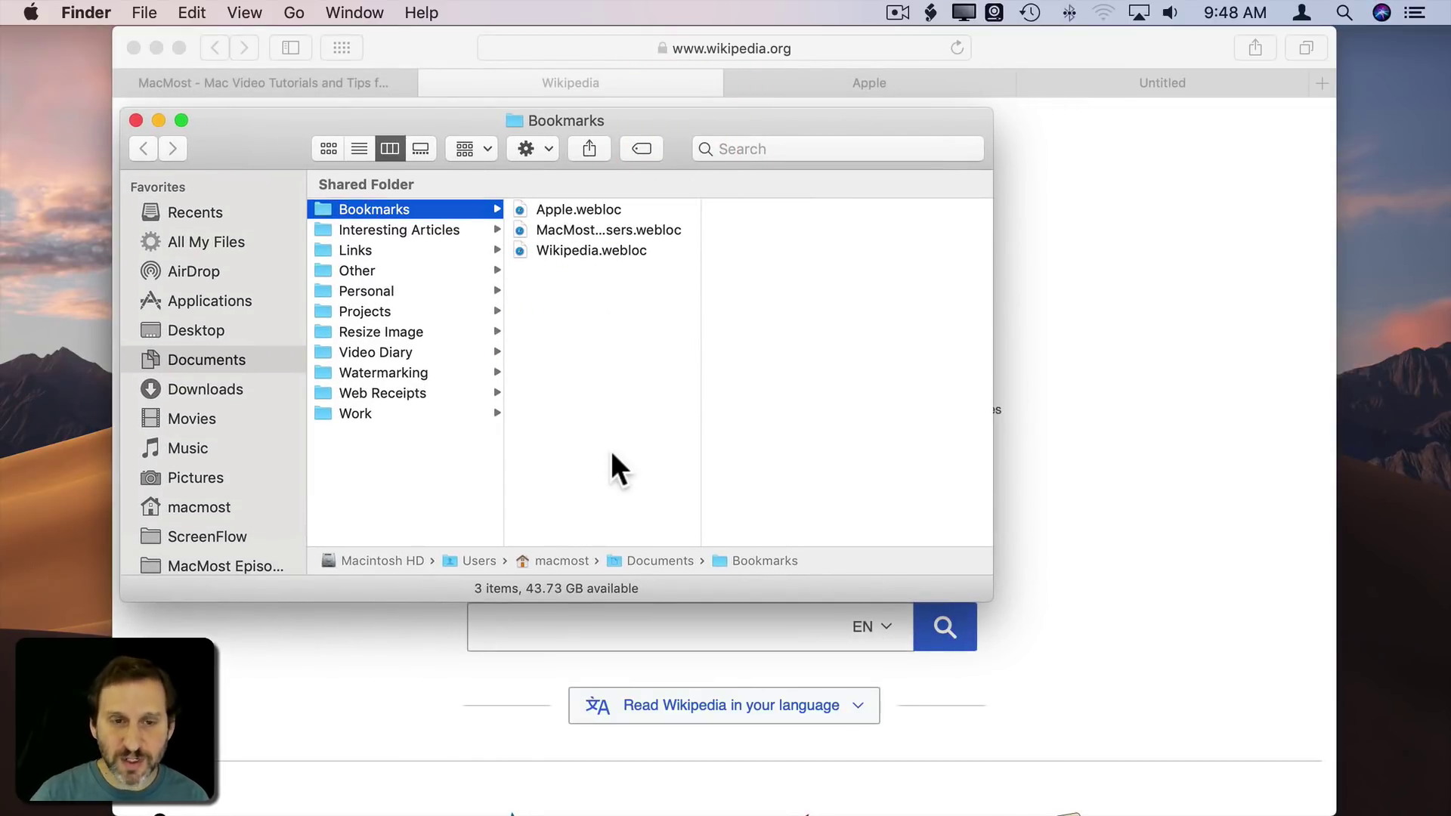
# Step: Create an Info folder inside Bookmarks and move Wikipedia.webloc into it
pyautogui.click(144, 13)
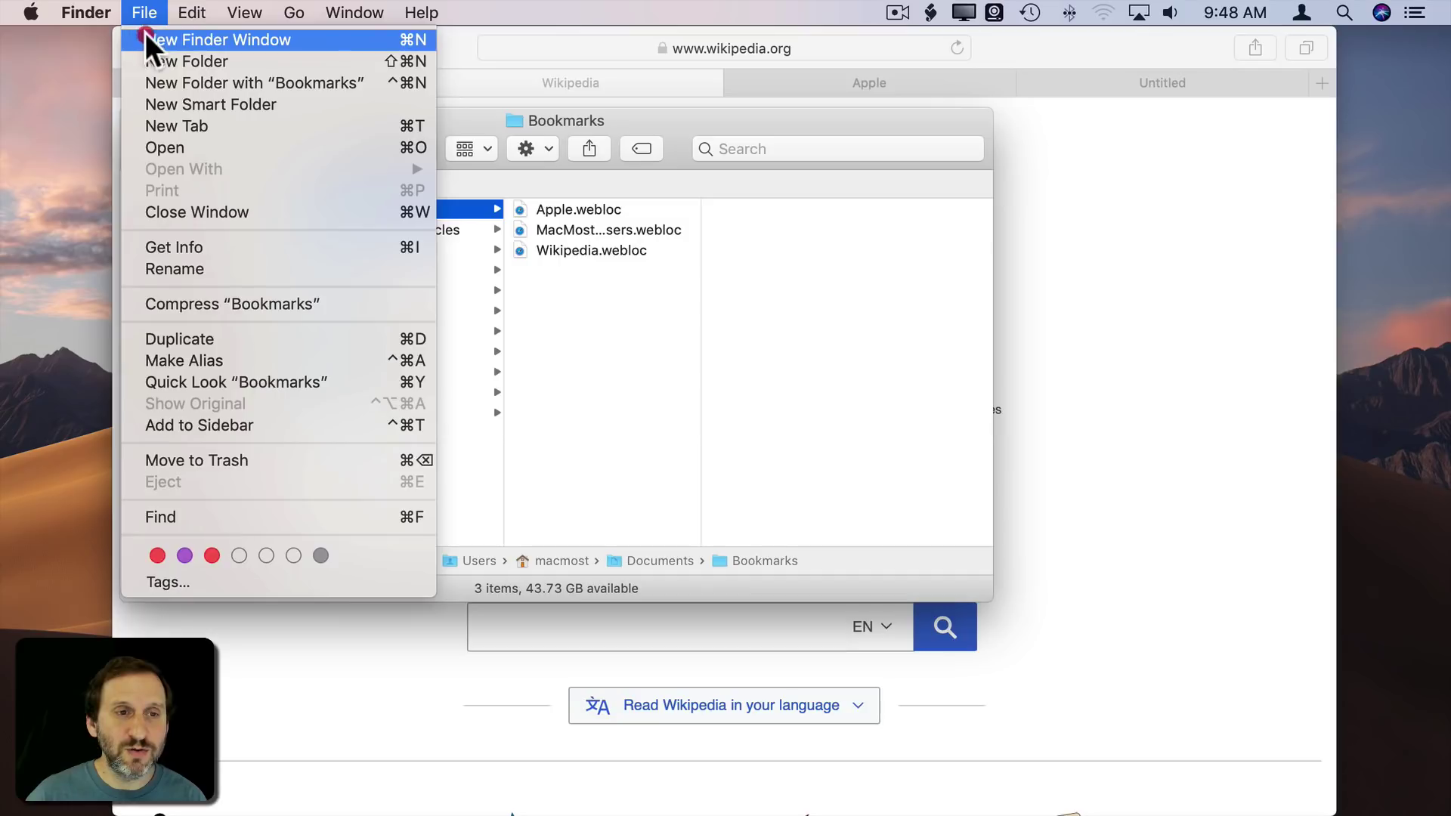
pyautogui.click(162, 63)
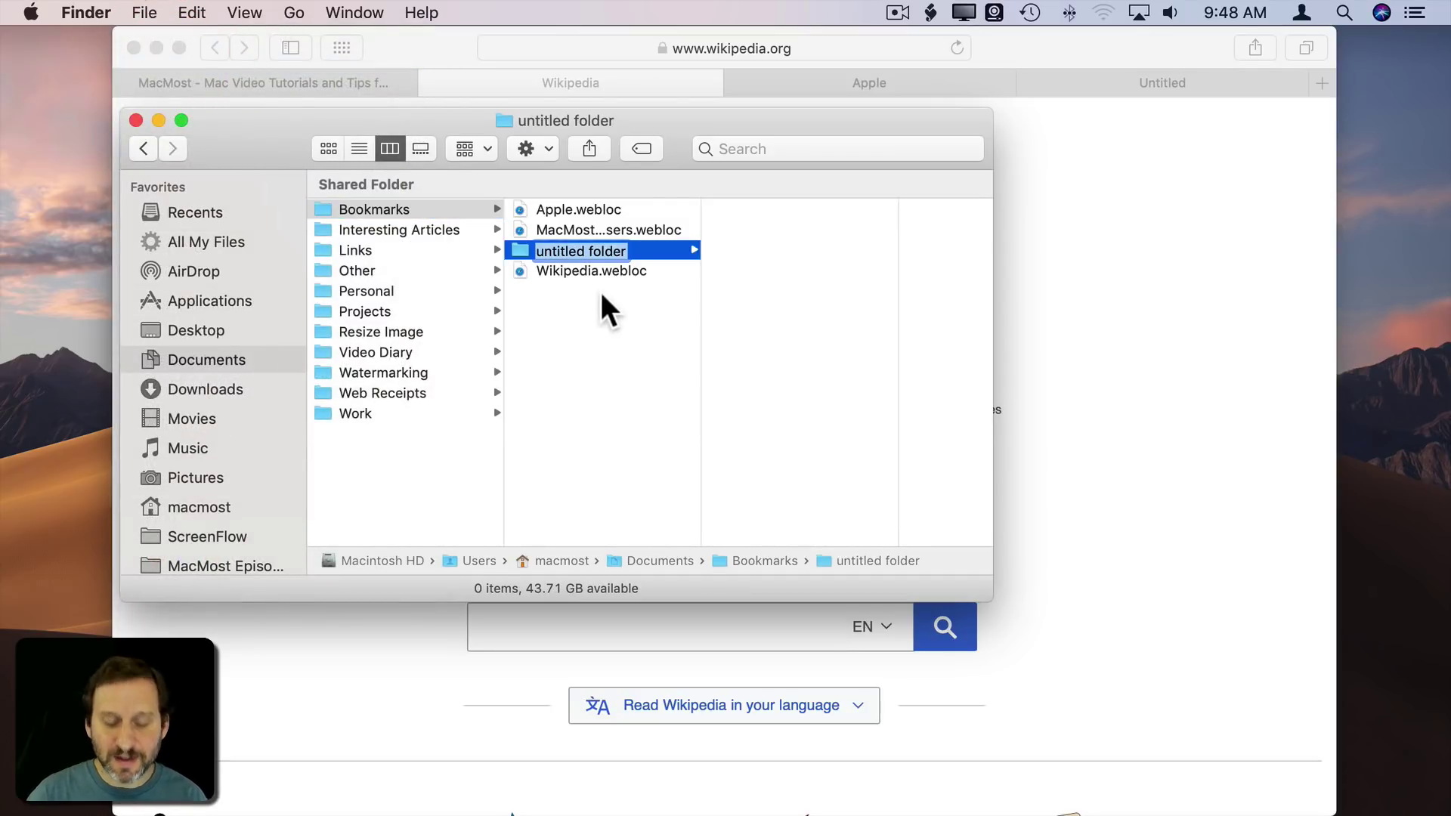
pyautogui.write('Info')
pyautogui.press('Return')
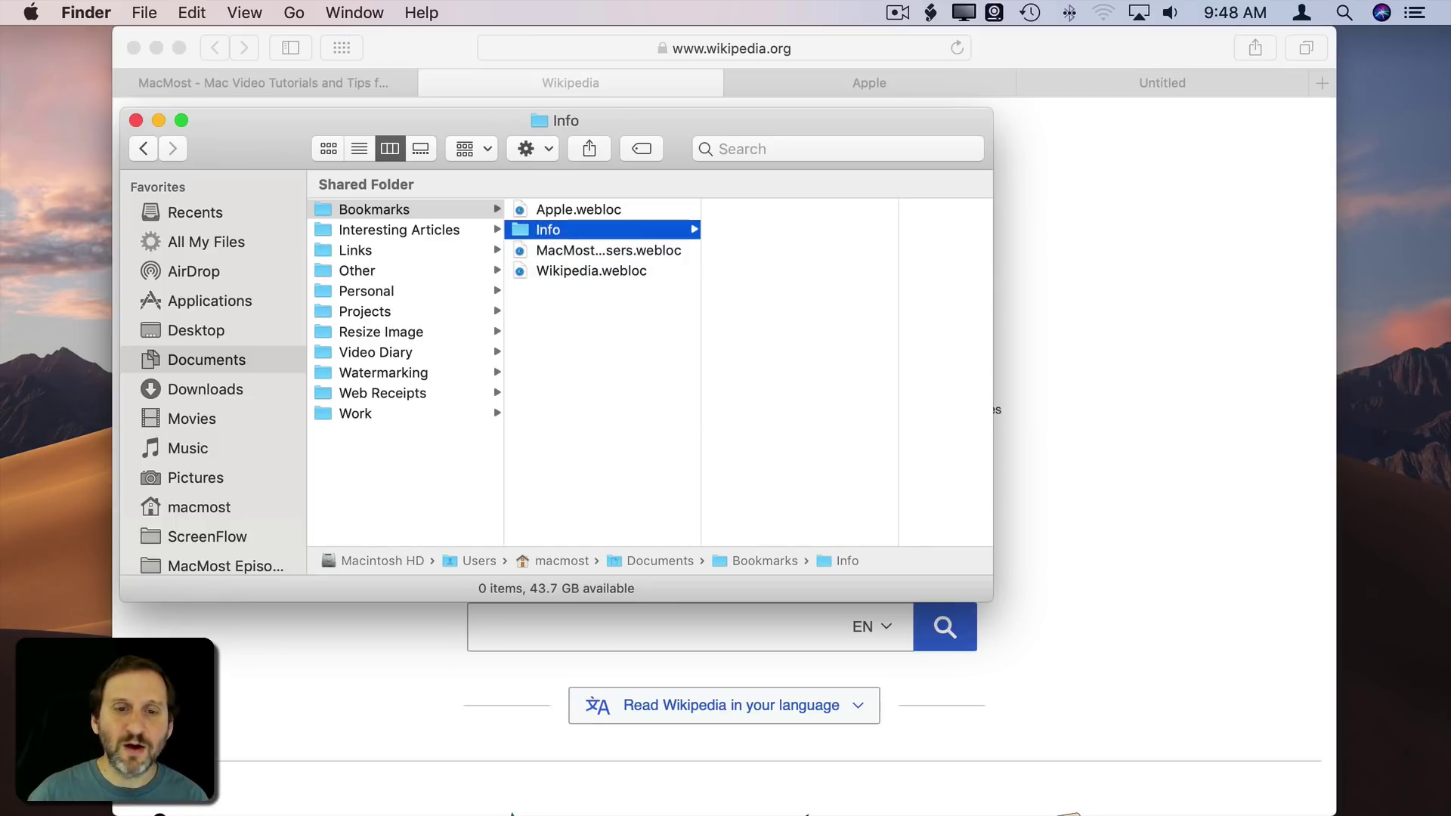
pyautogui.moveTo(527, 259); pyautogui.dragTo(548, 228)
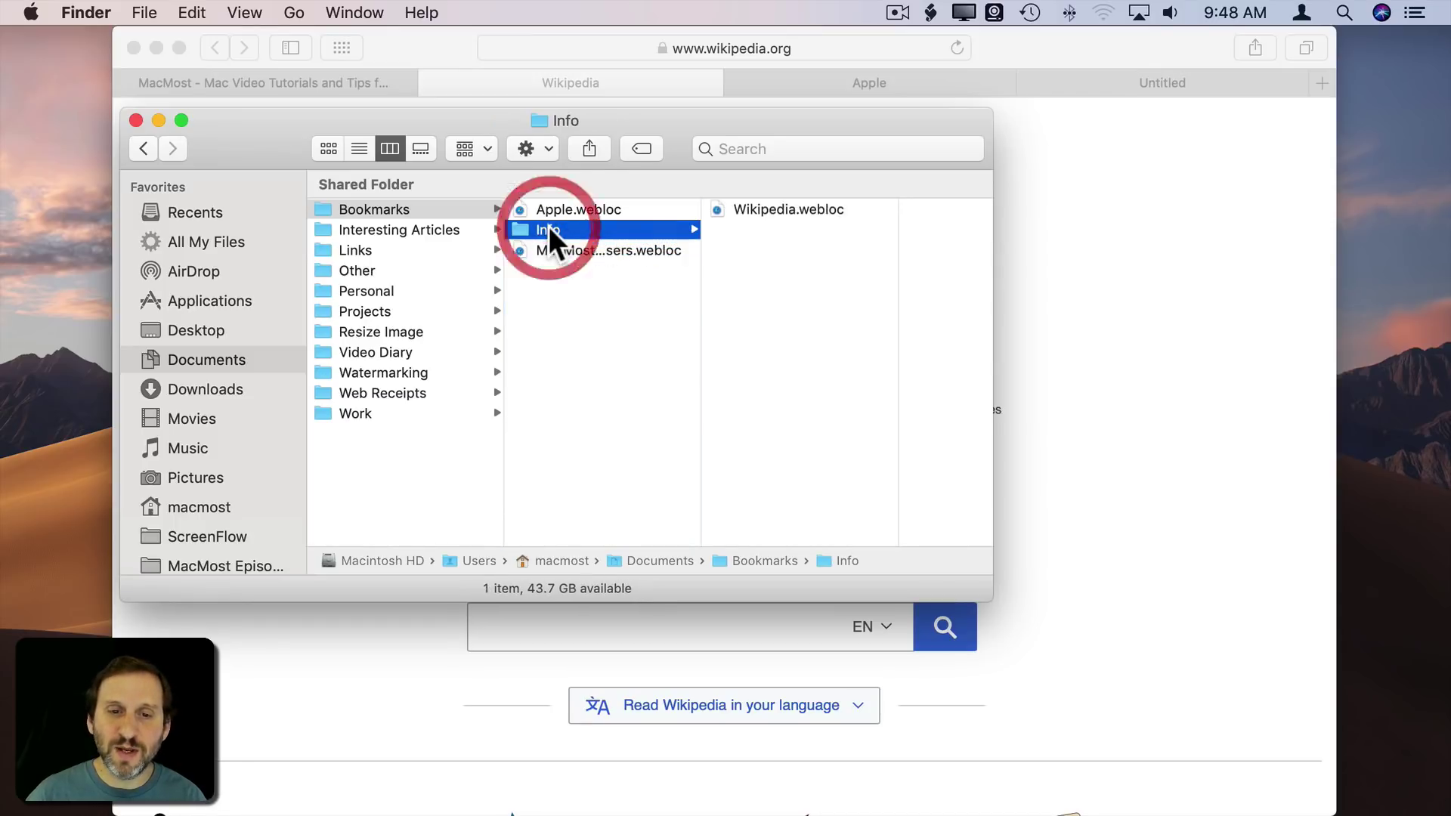
# Step: Create a Mac Stuff folder and move the Apple and MacMost links into it
pyautogui.click(572, 331)
pyautogui.press('super+shift+n')
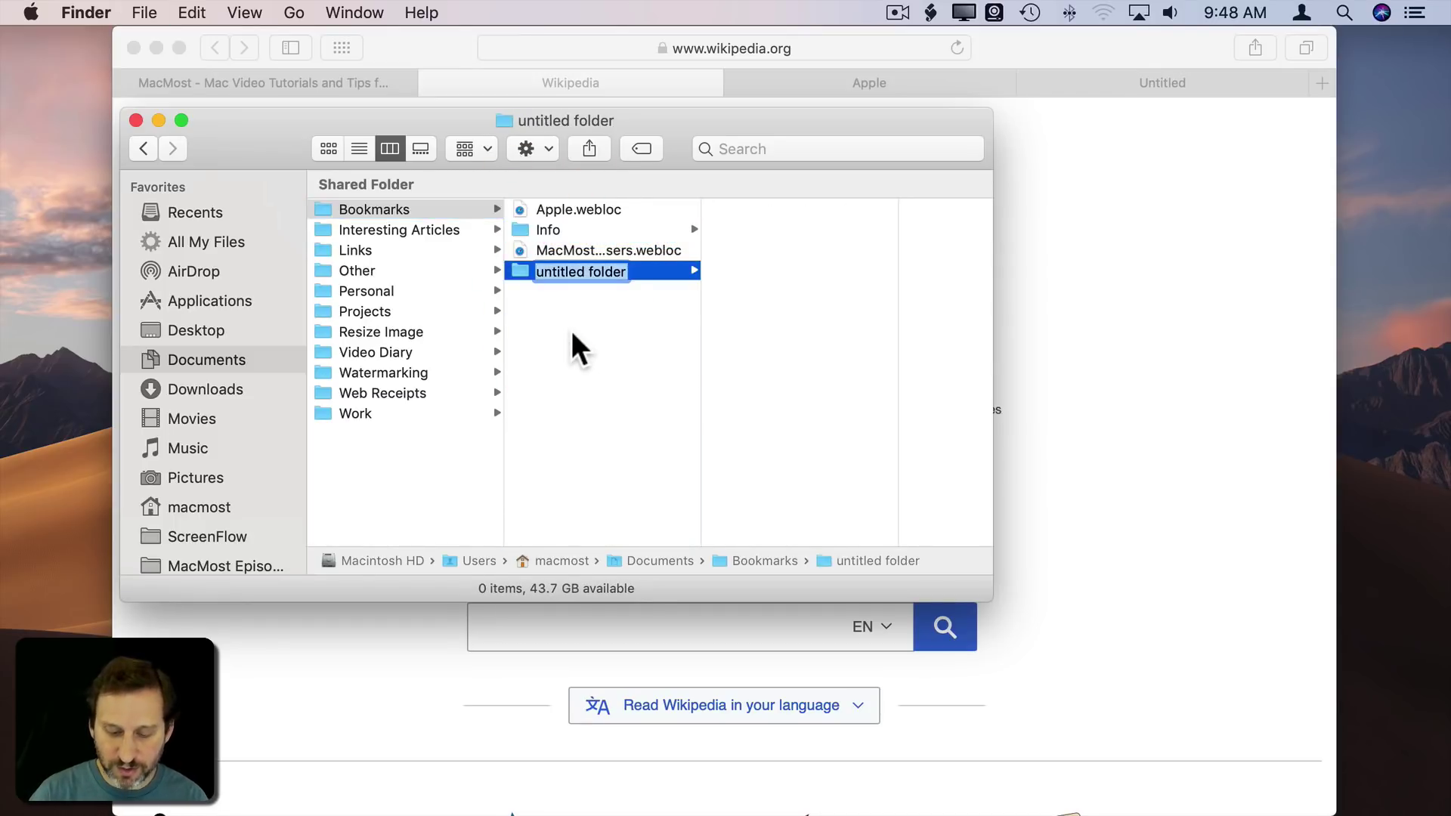
pyautogui.write('Mac Stuff')
pyautogui.press('Return')
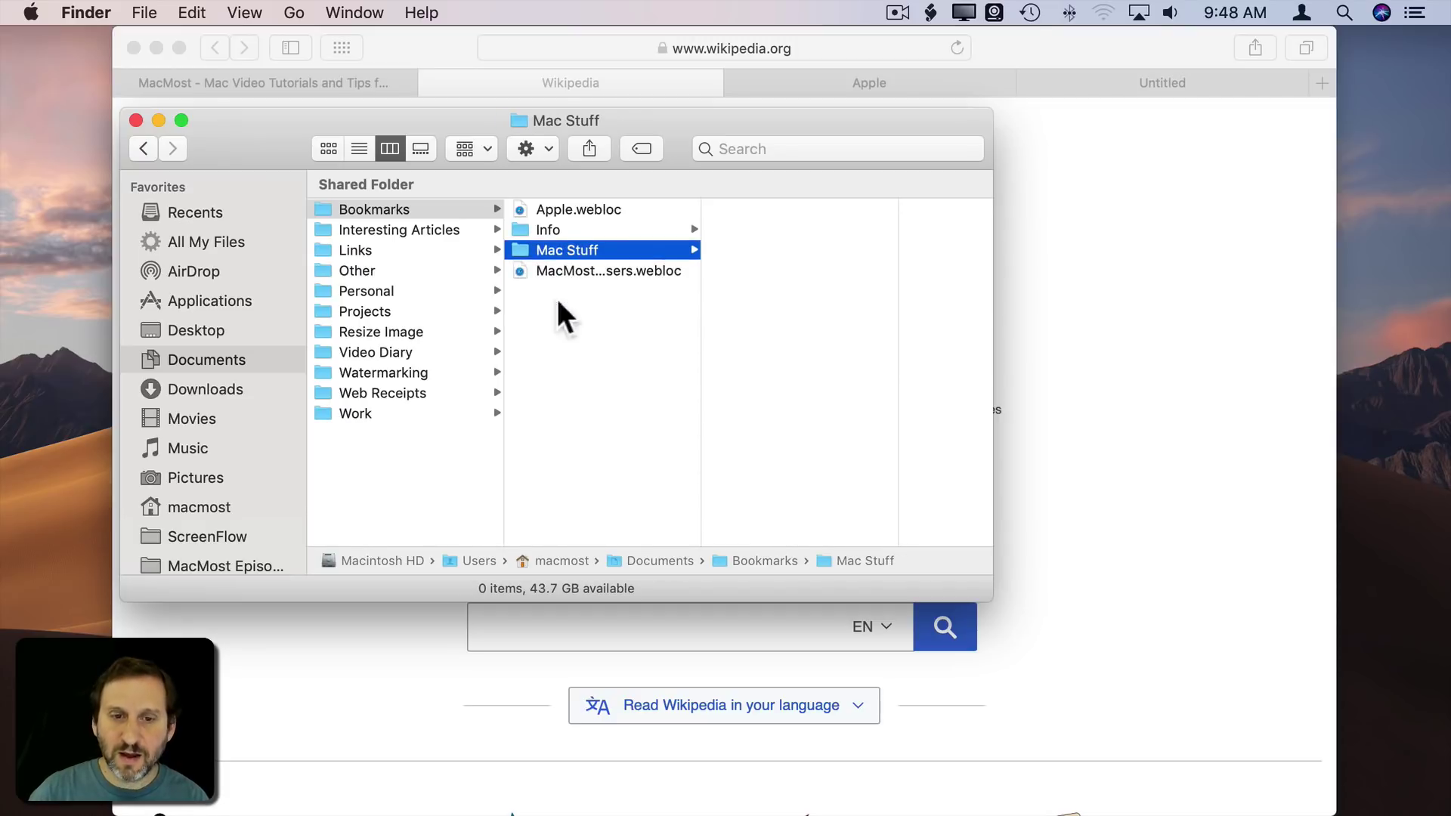
pyautogui.moveTo(569, 212)
pyautogui.mouseDown()
pyautogui.moveTo(564, 248)
pyautogui.moveTo(560, 231)
pyautogui.mouseUp()
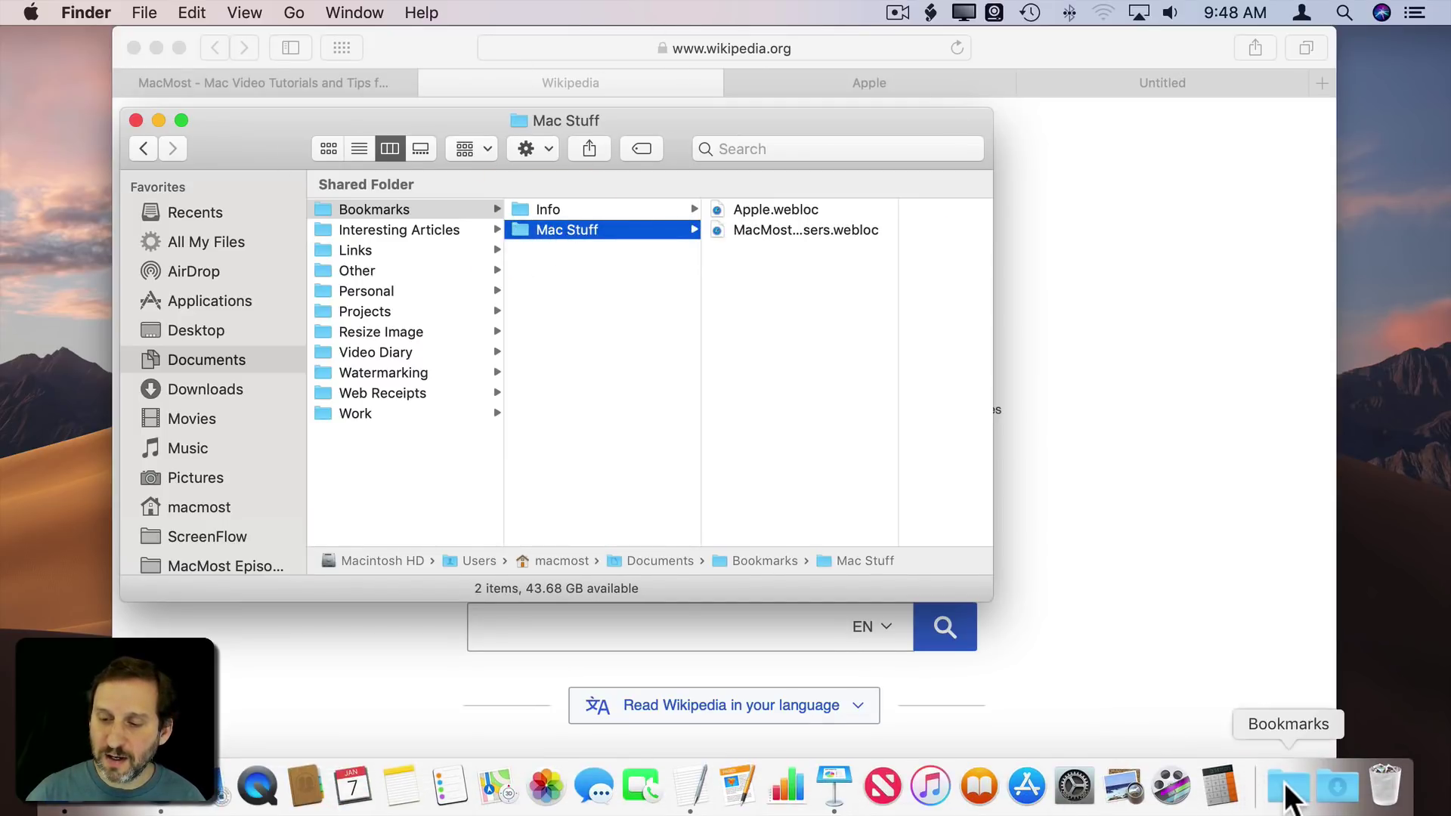
# Step: Open the docked Bookmarks list to show Info and the Apple and MacMost links in Mac Stuff
pyautogui.click(1288, 788)
pyautogui.moveTo(1318, 635)
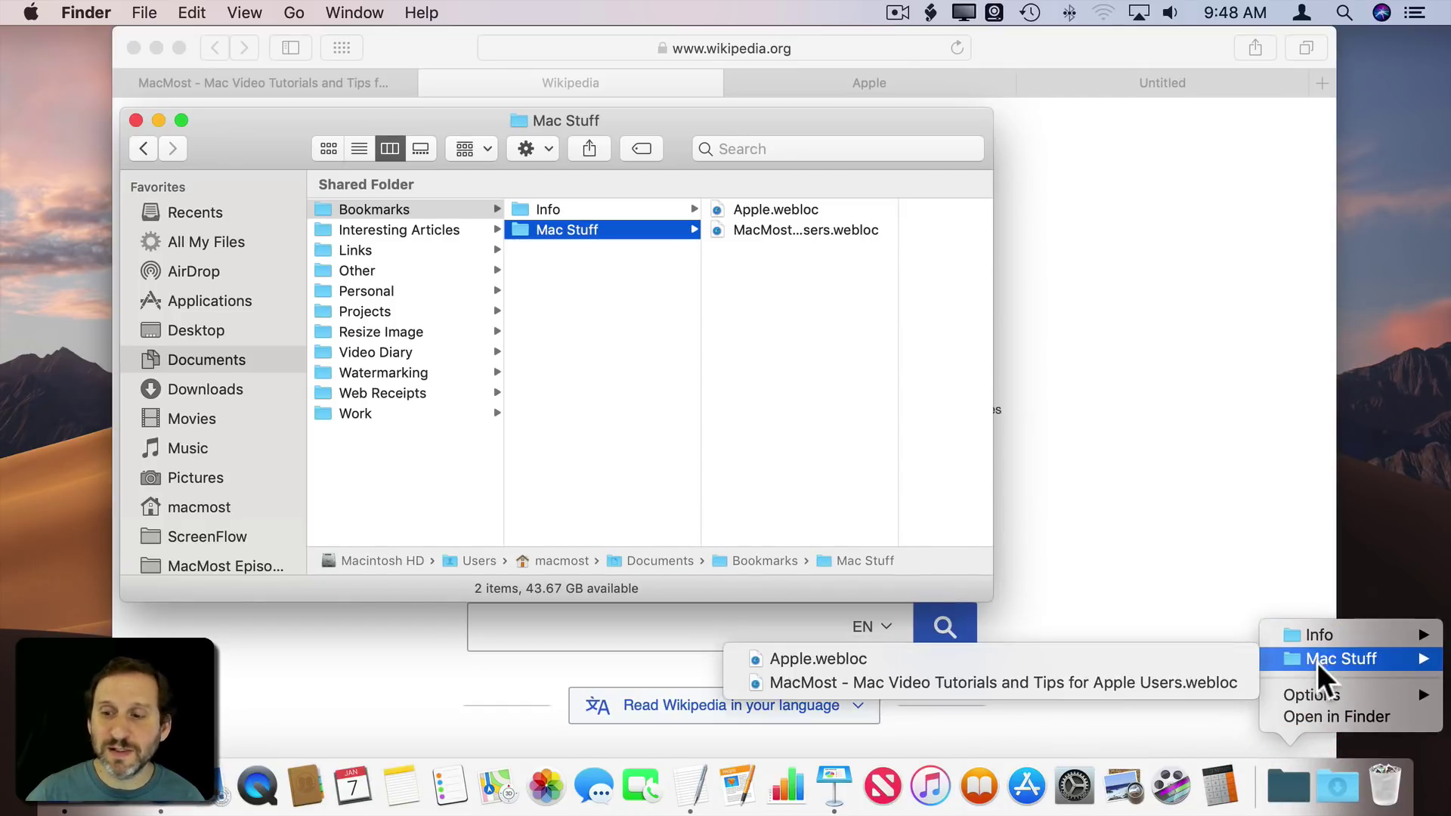
pyautogui.moveTo(1341, 659)
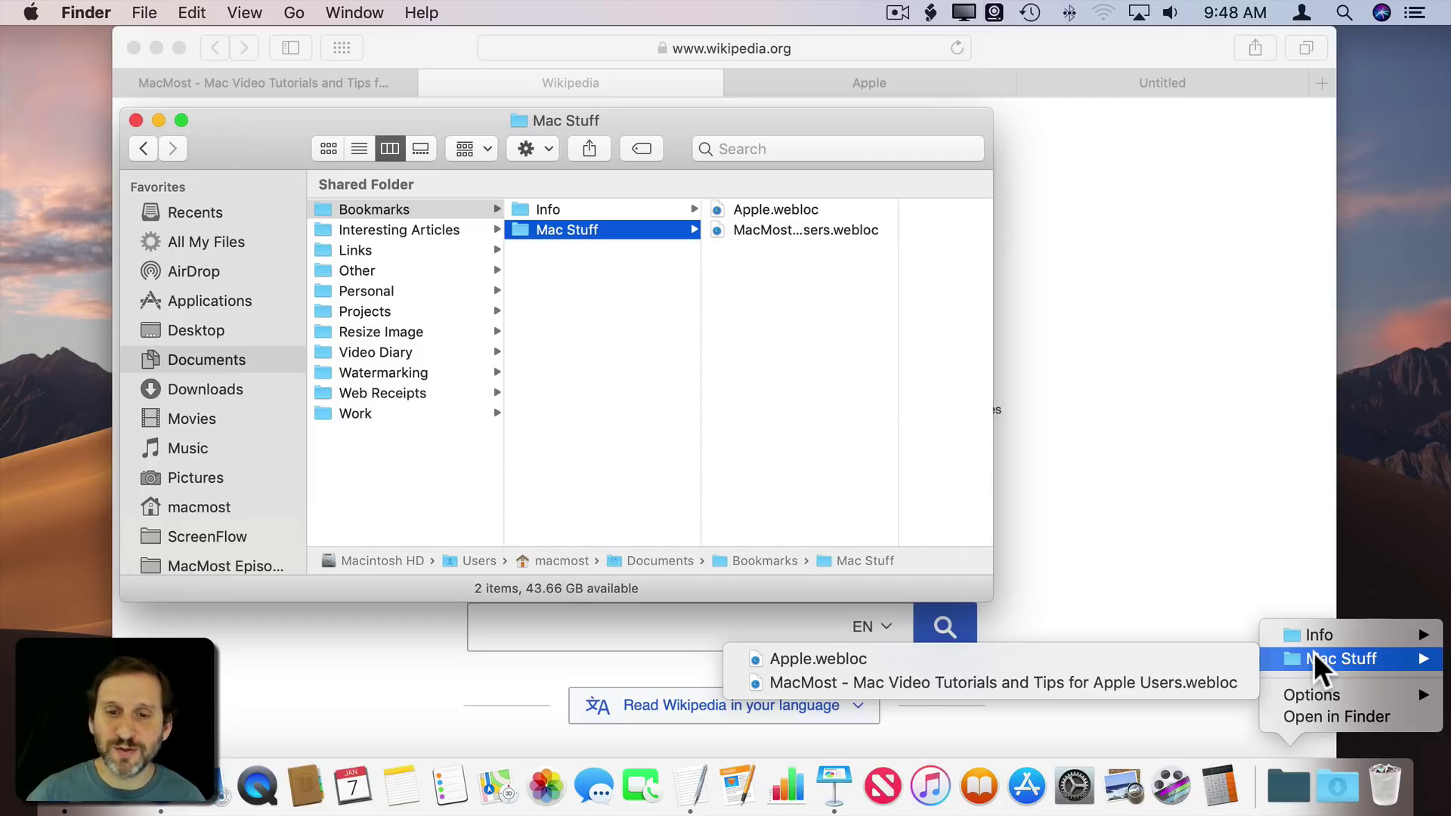
# Step: Shorten the long MacMost bookmark's name to MacMost.webloc, then look through the Info and Mac Stuff folders
pyautogui.click(760, 298)
pyautogui.click(759, 230)
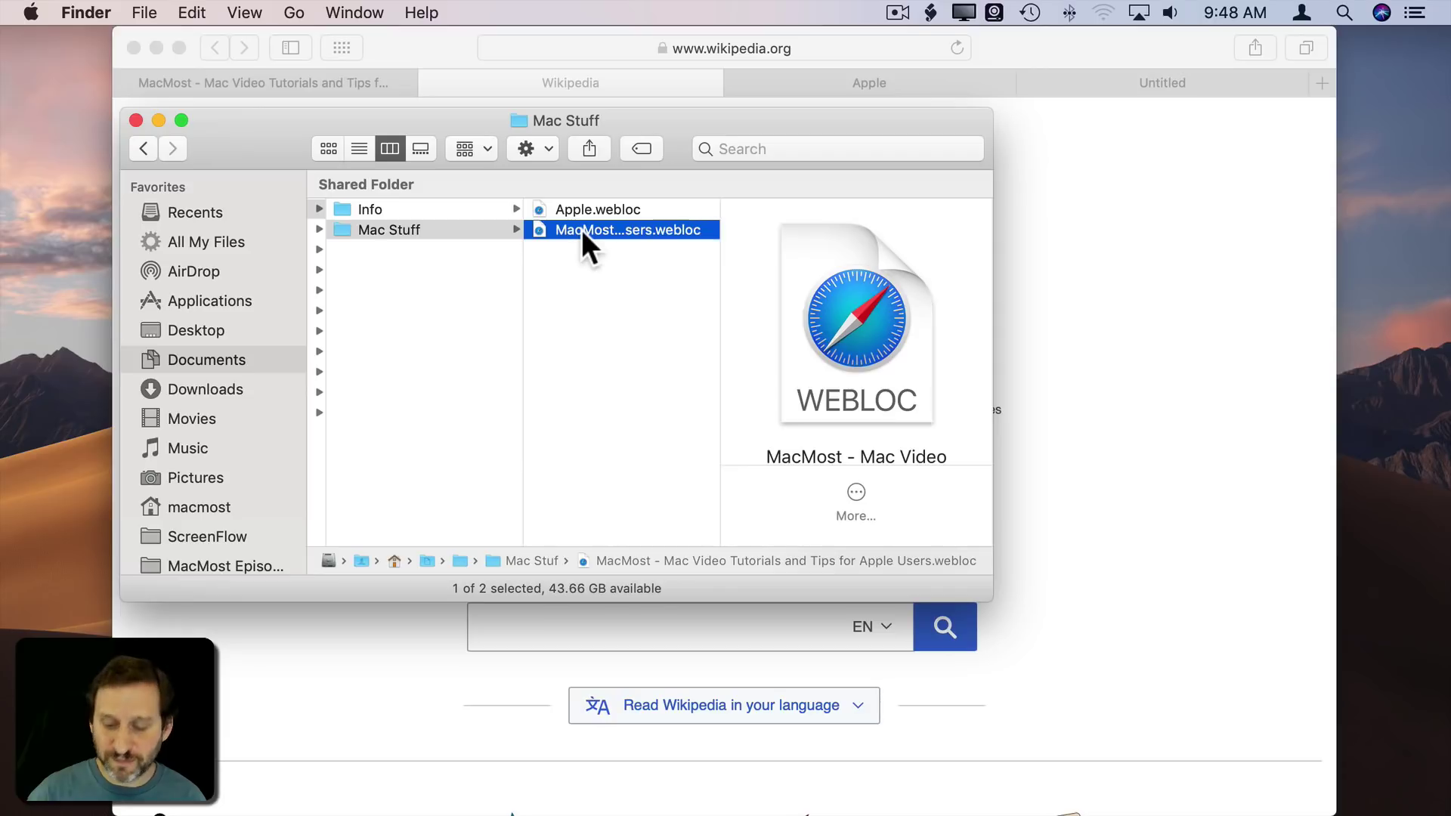
pyautogui.click(581, 229)
pyautogui.moveTo(616, 233); pyautogui.dragTo(632, 264)
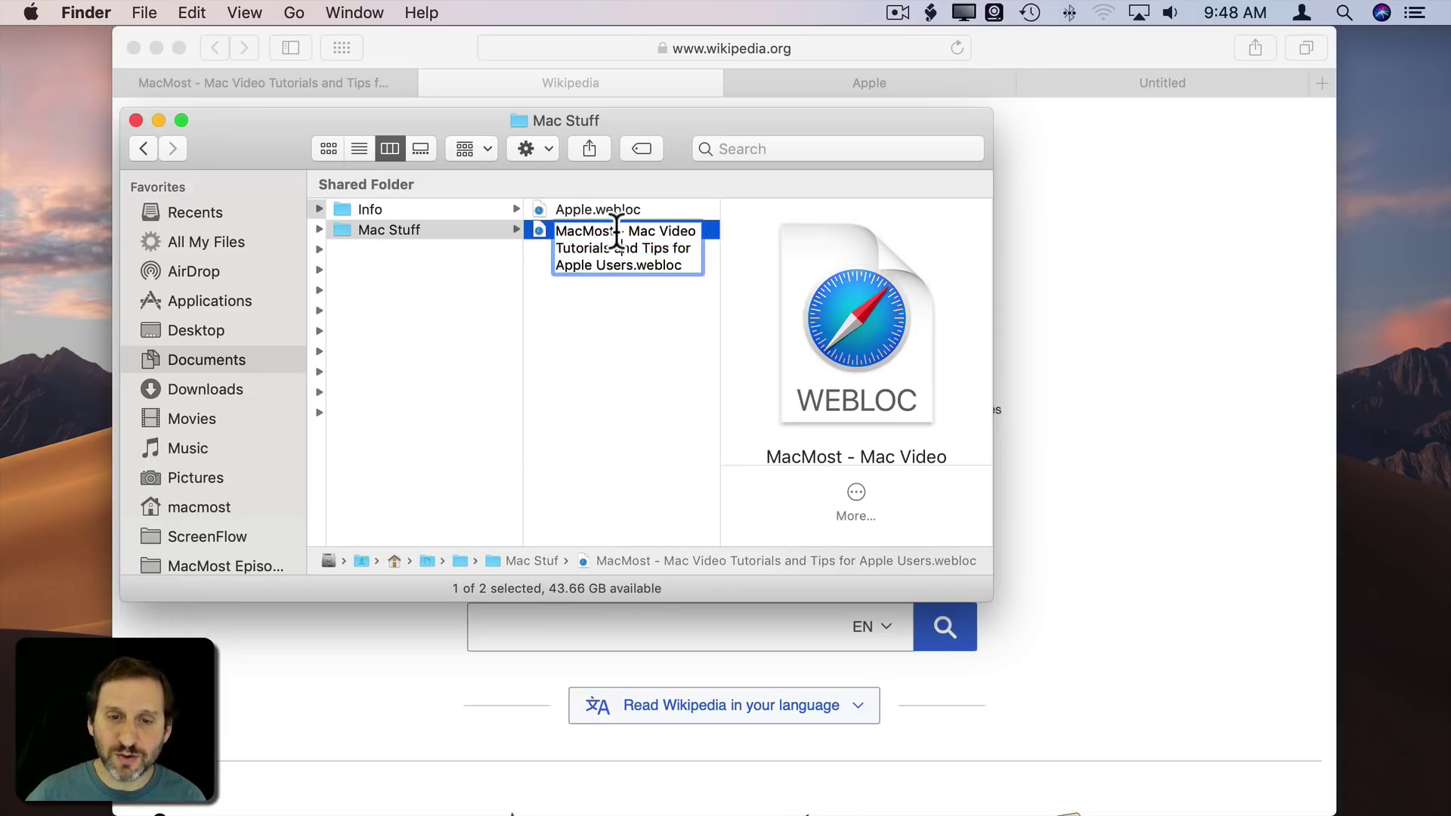
pyautogui.press('BackSpace')
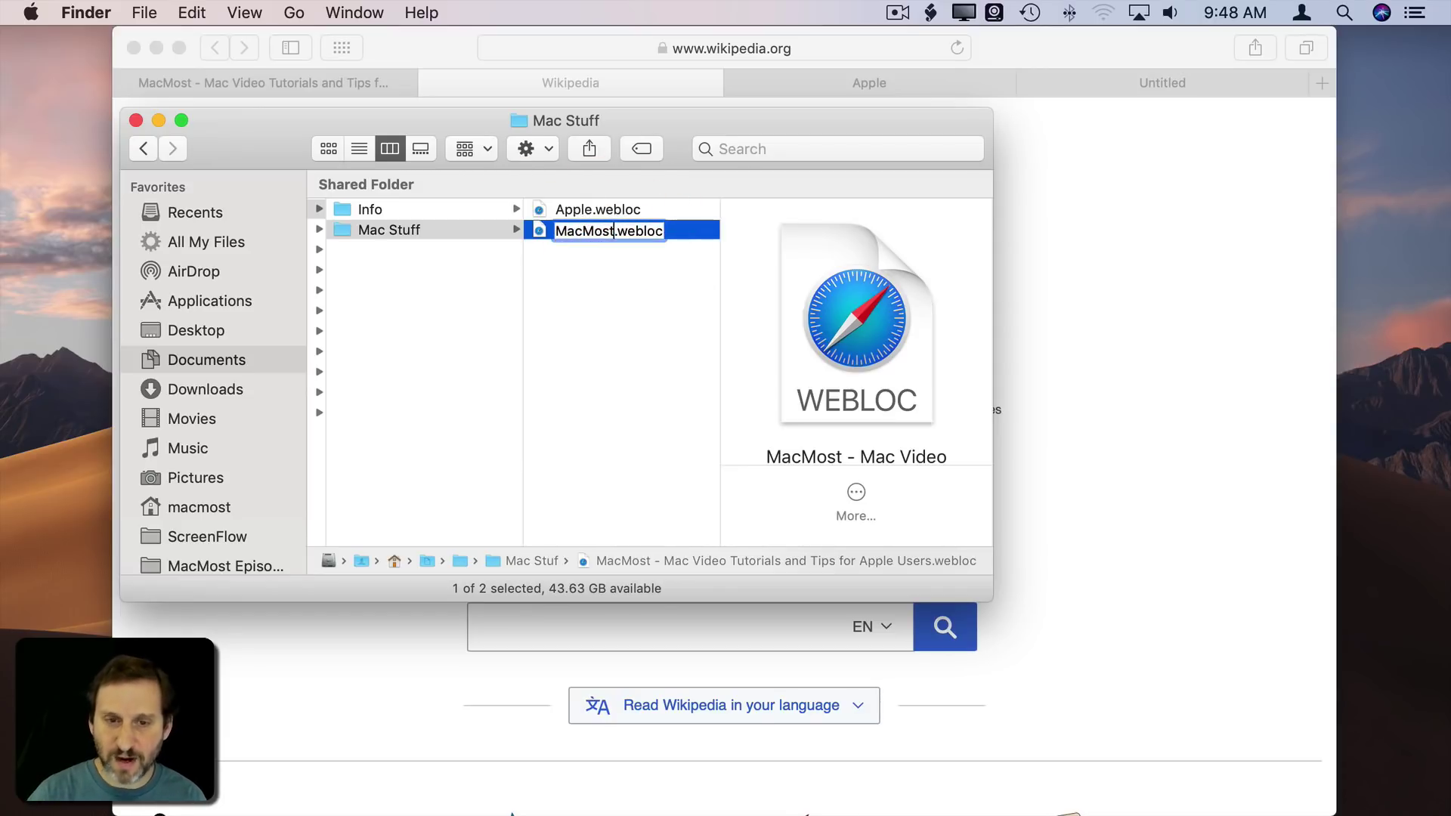
pyautogui.press('Return')
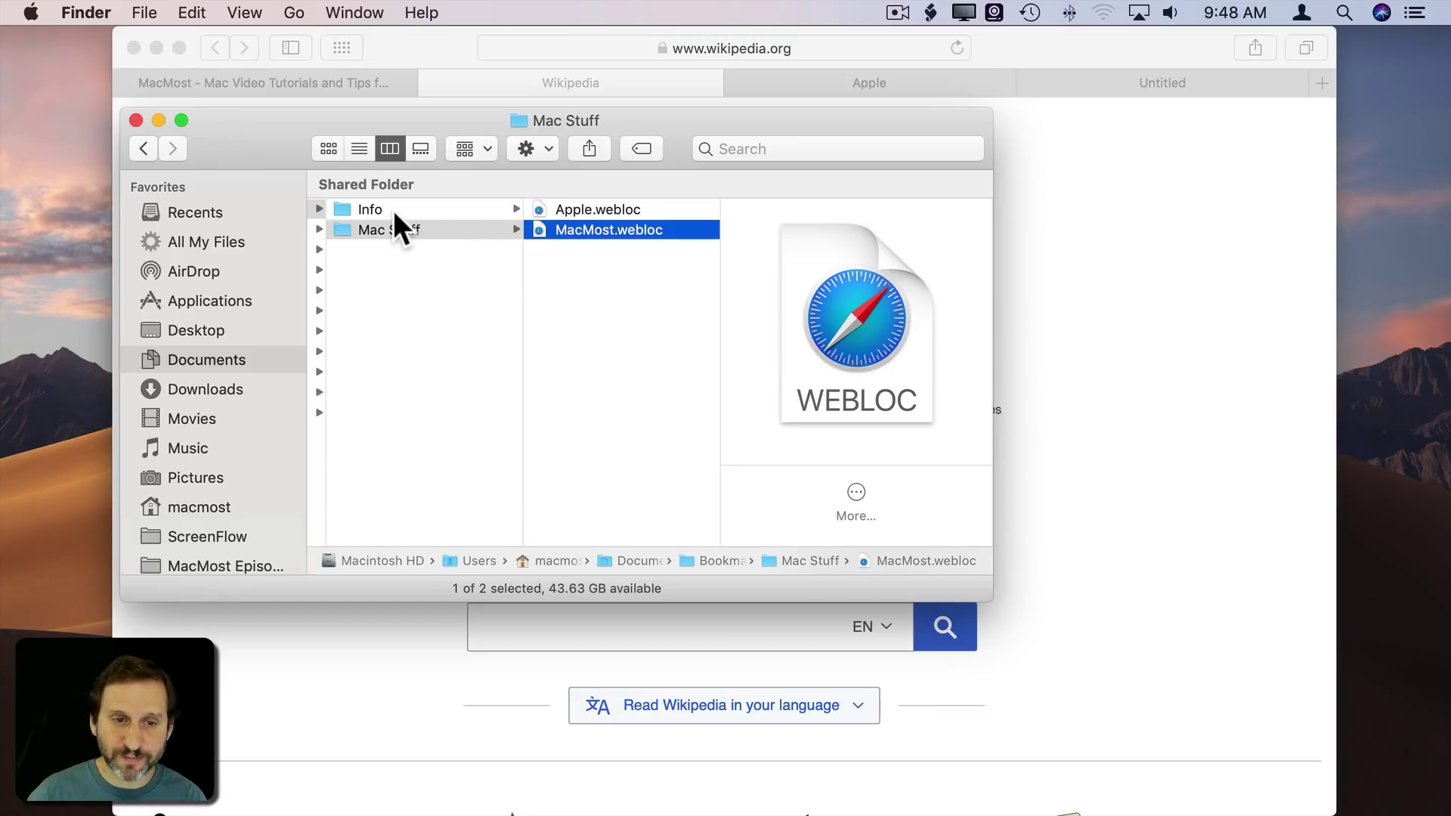
pyautogui.click(384, 210)
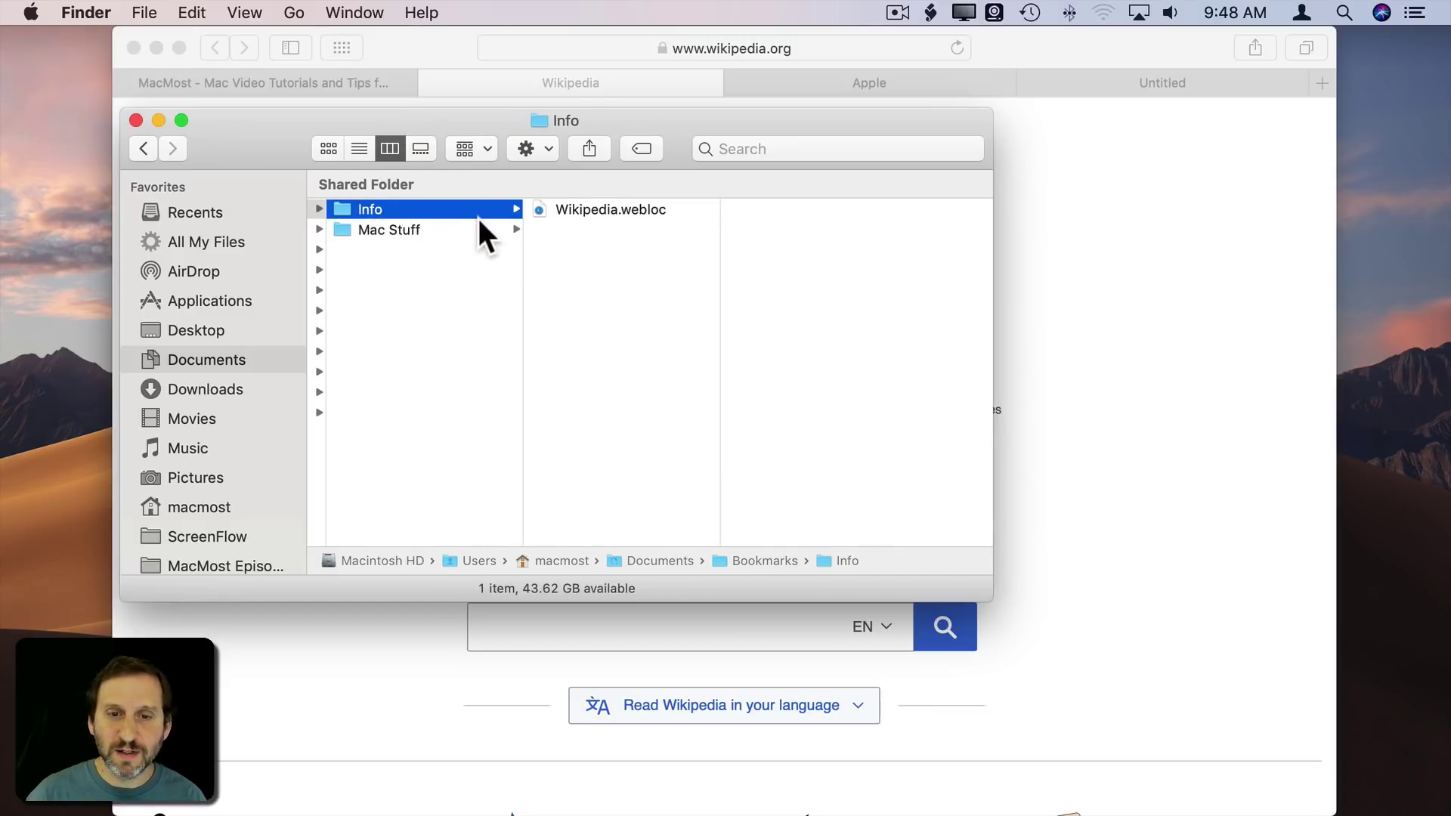
pyautogui.click(424, 231)
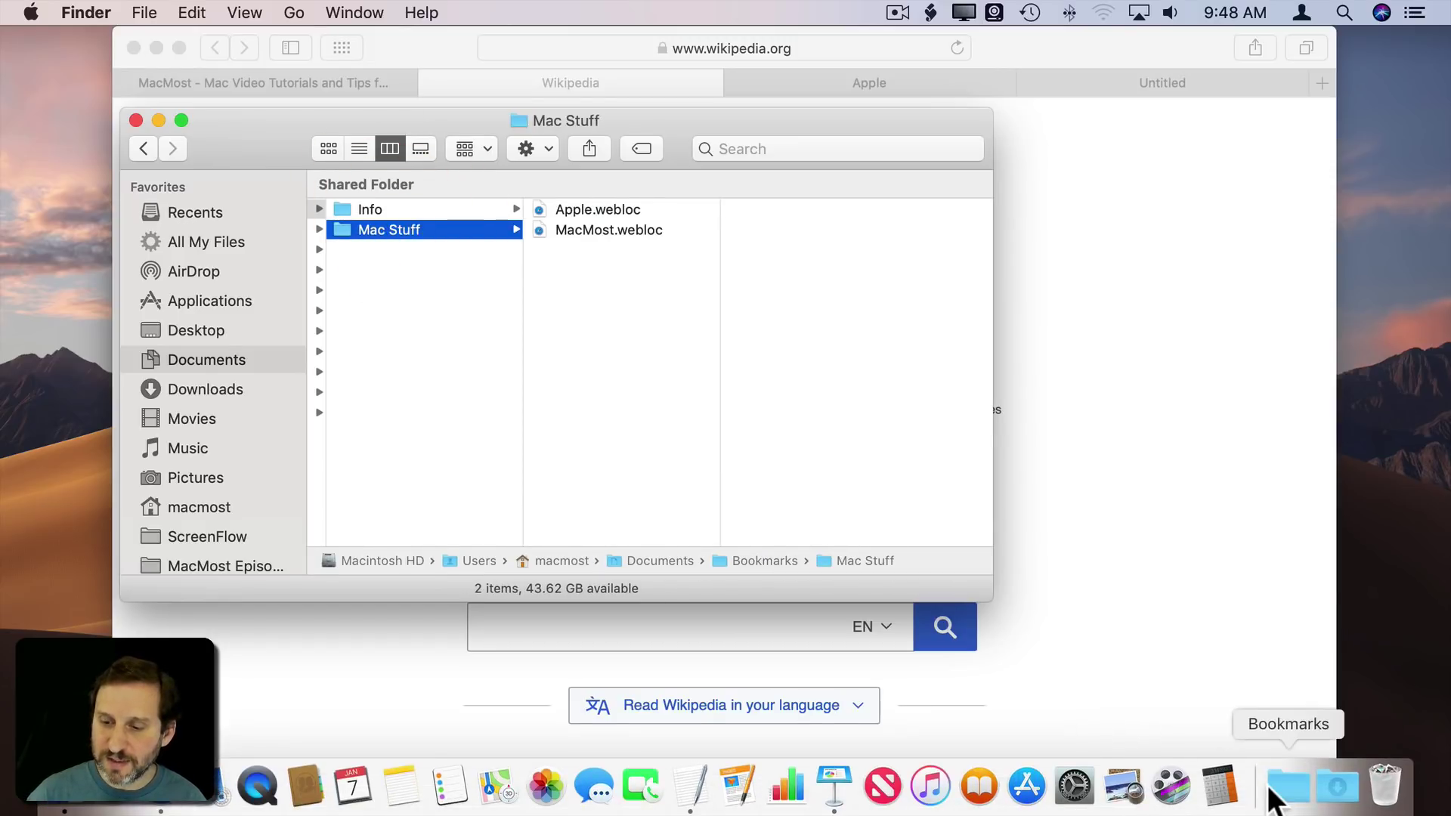
# Step: Check the docked Bookmarks list and its options, then bring Safari's Wikipedia page forward
pyautogui.click(1288, 785)
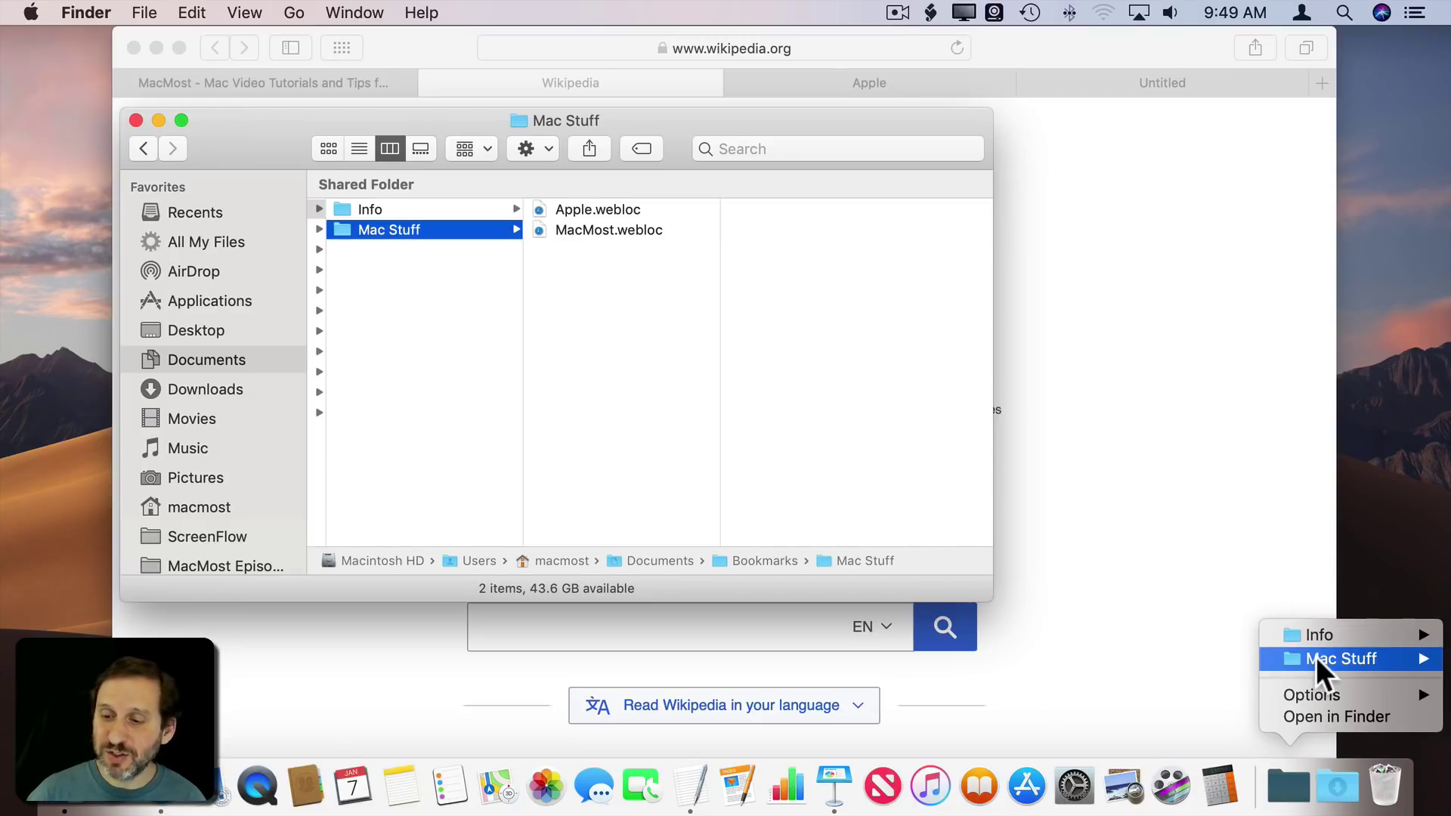
pyautogui.moveTo(1341, 659)
pyautogui.click(640, 293)
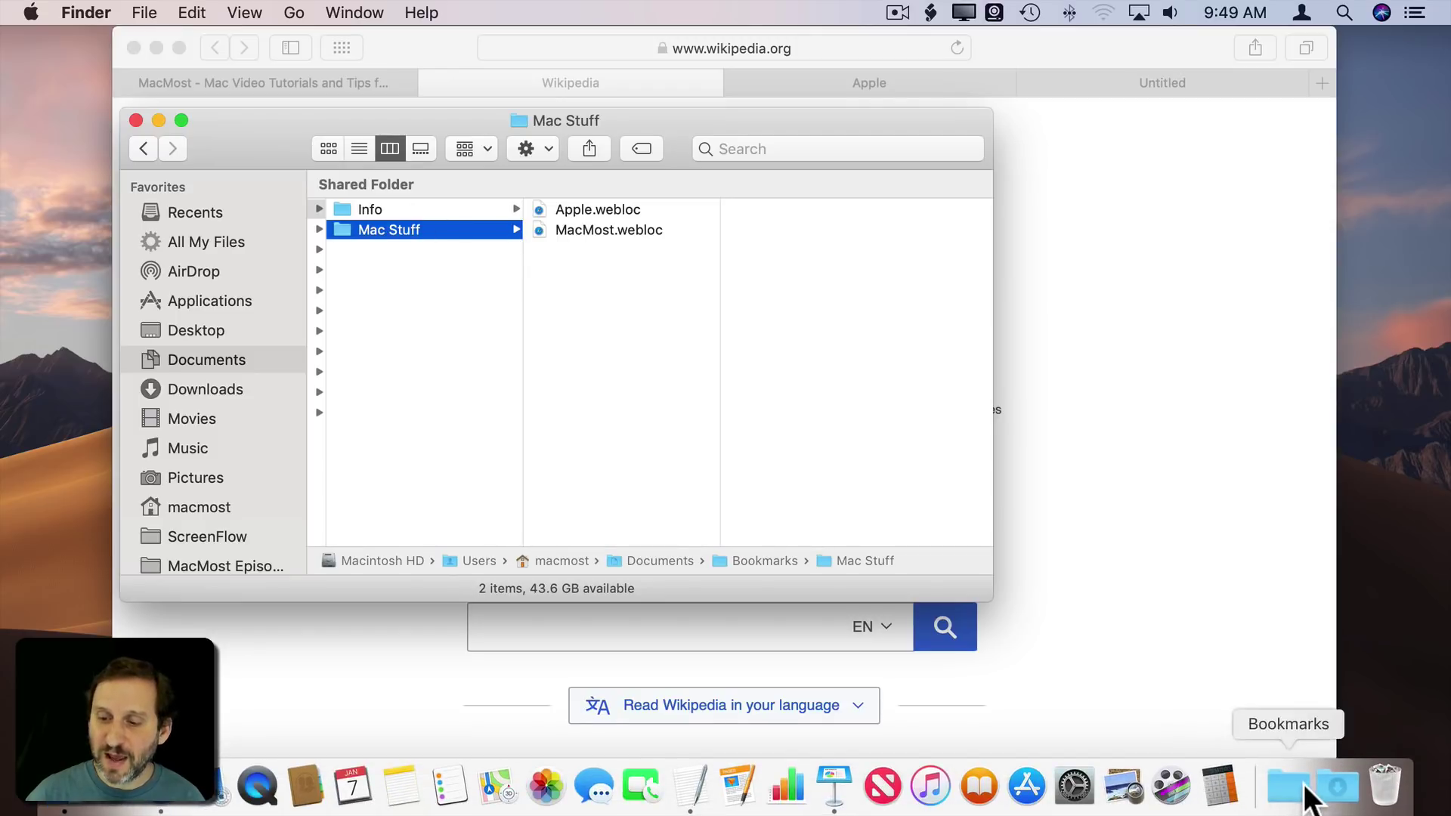
pyautogui.click(1298, 788)
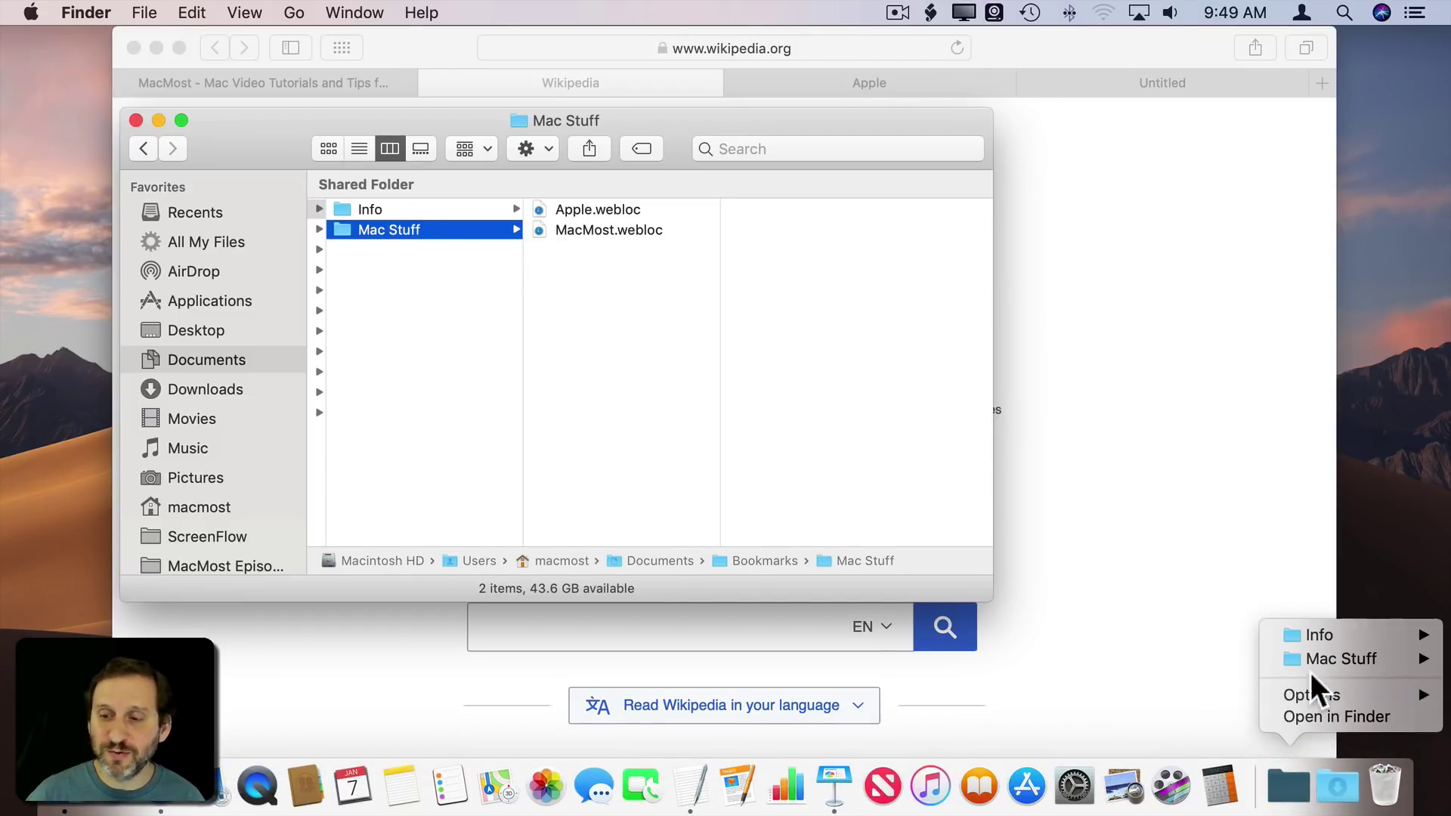
pyautogui.moveTo(1312, 695)
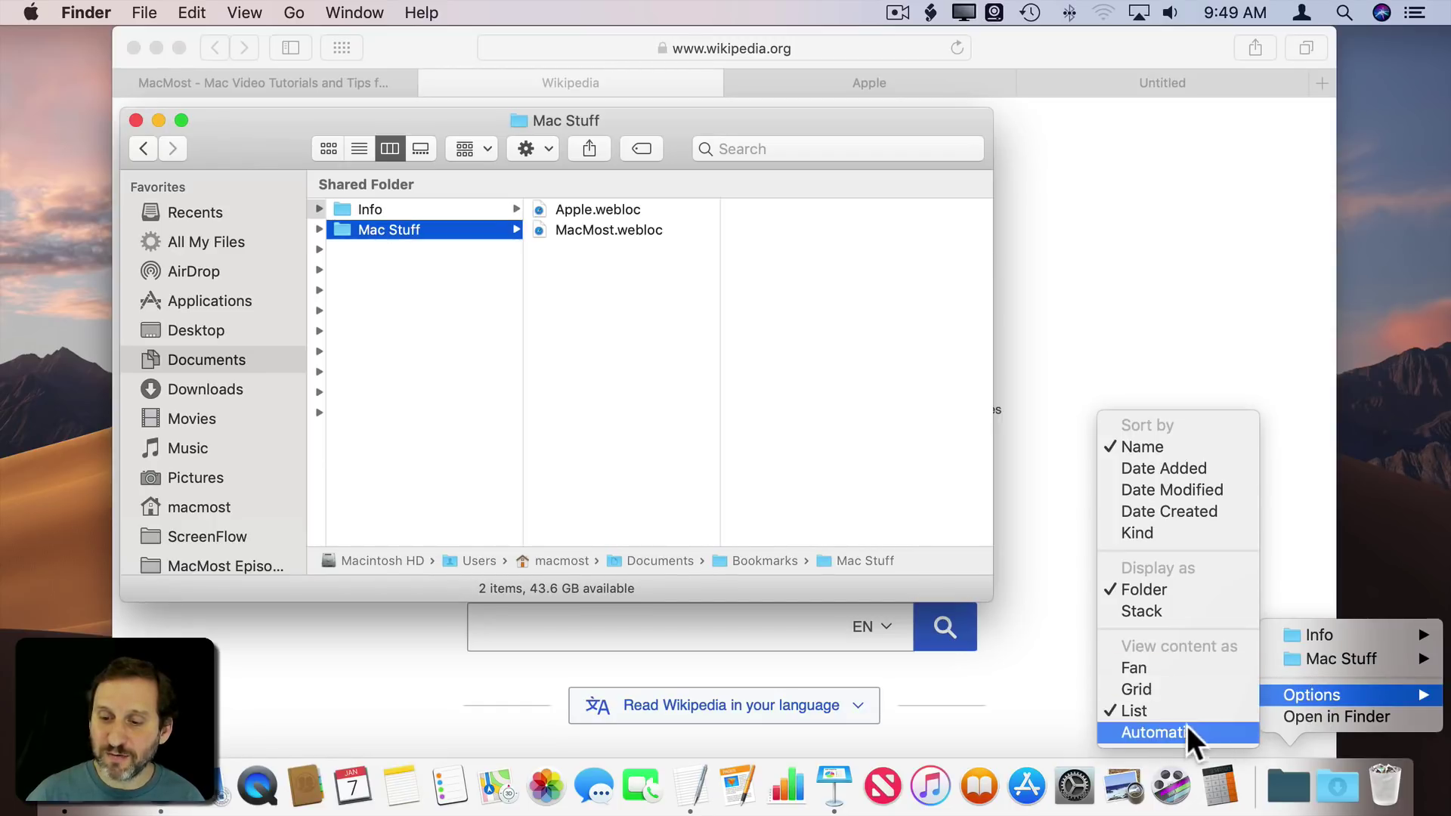
pyautogui.click(1292, 788)
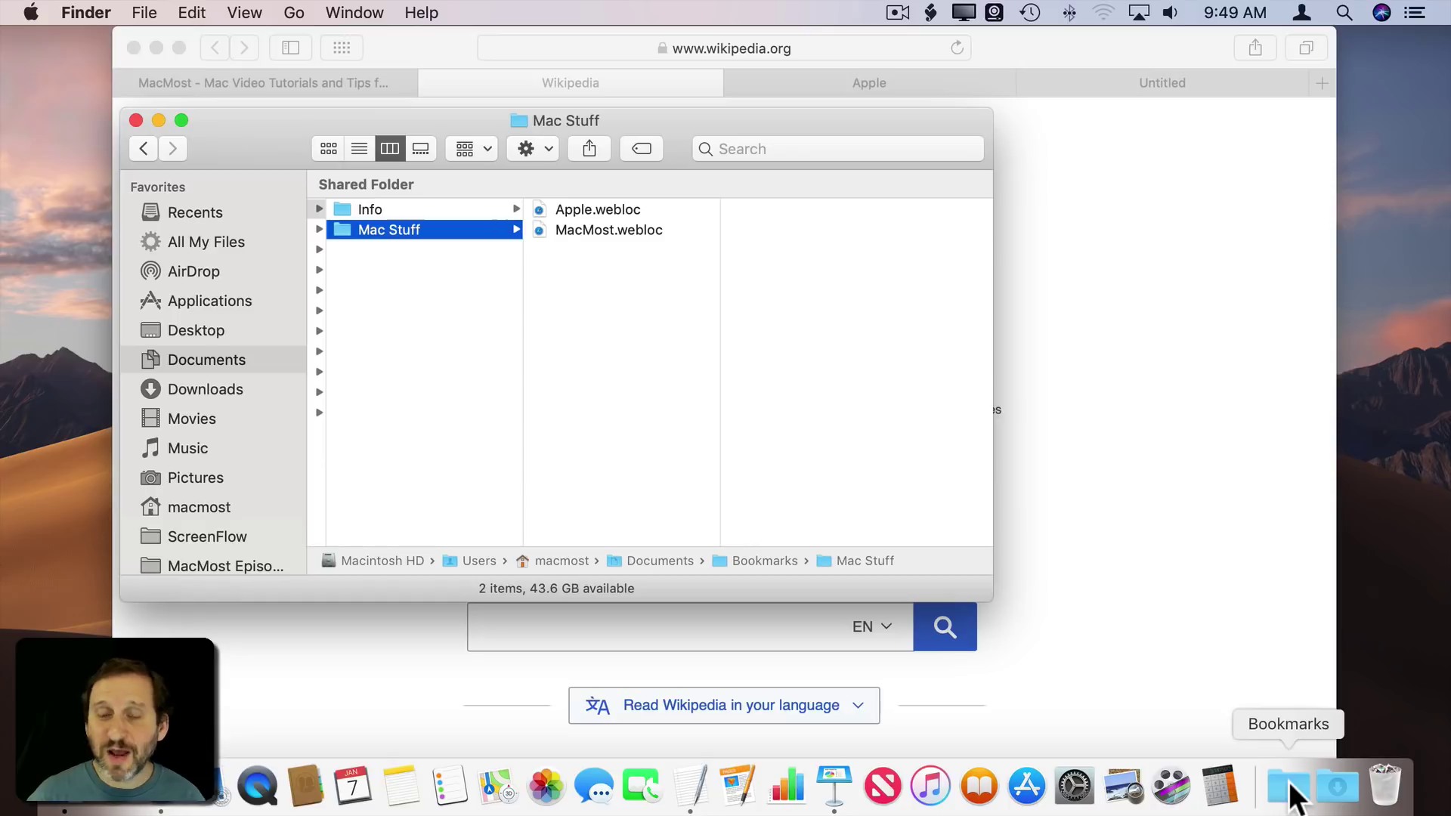
pyautogui.click(1103, 188)
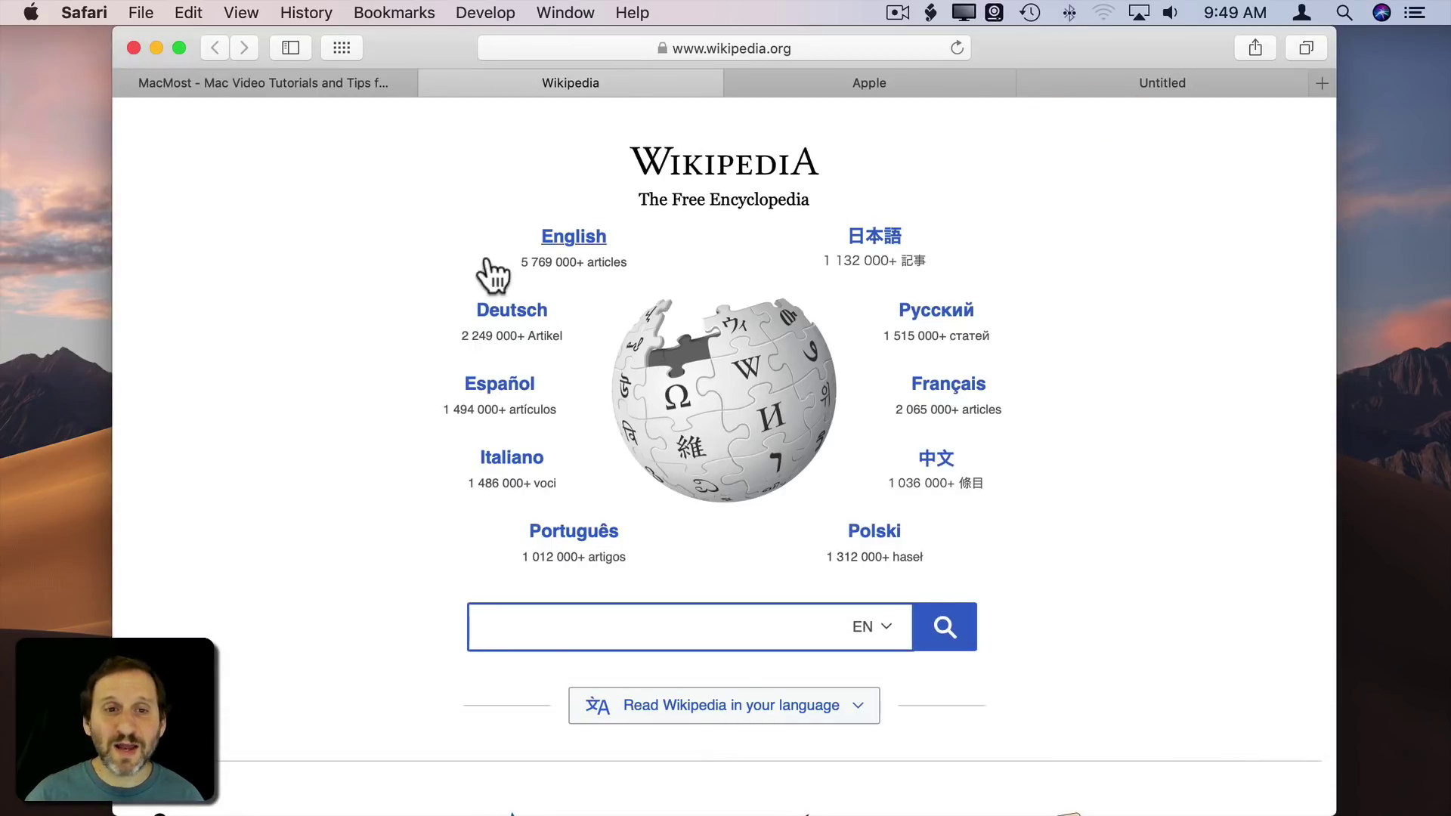
pyautogui.click(376, 9)
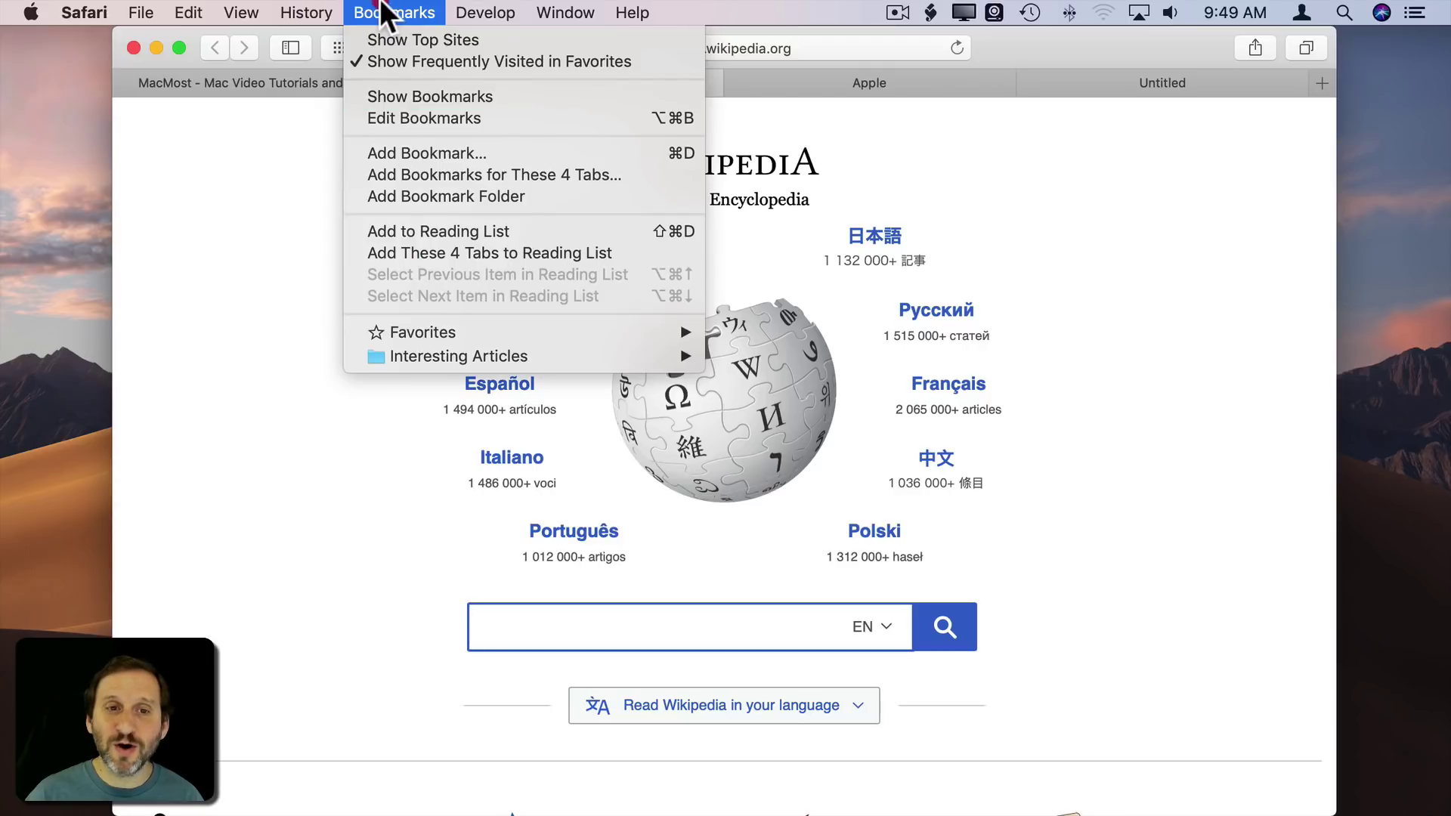
pyautogui.click(379, 10)
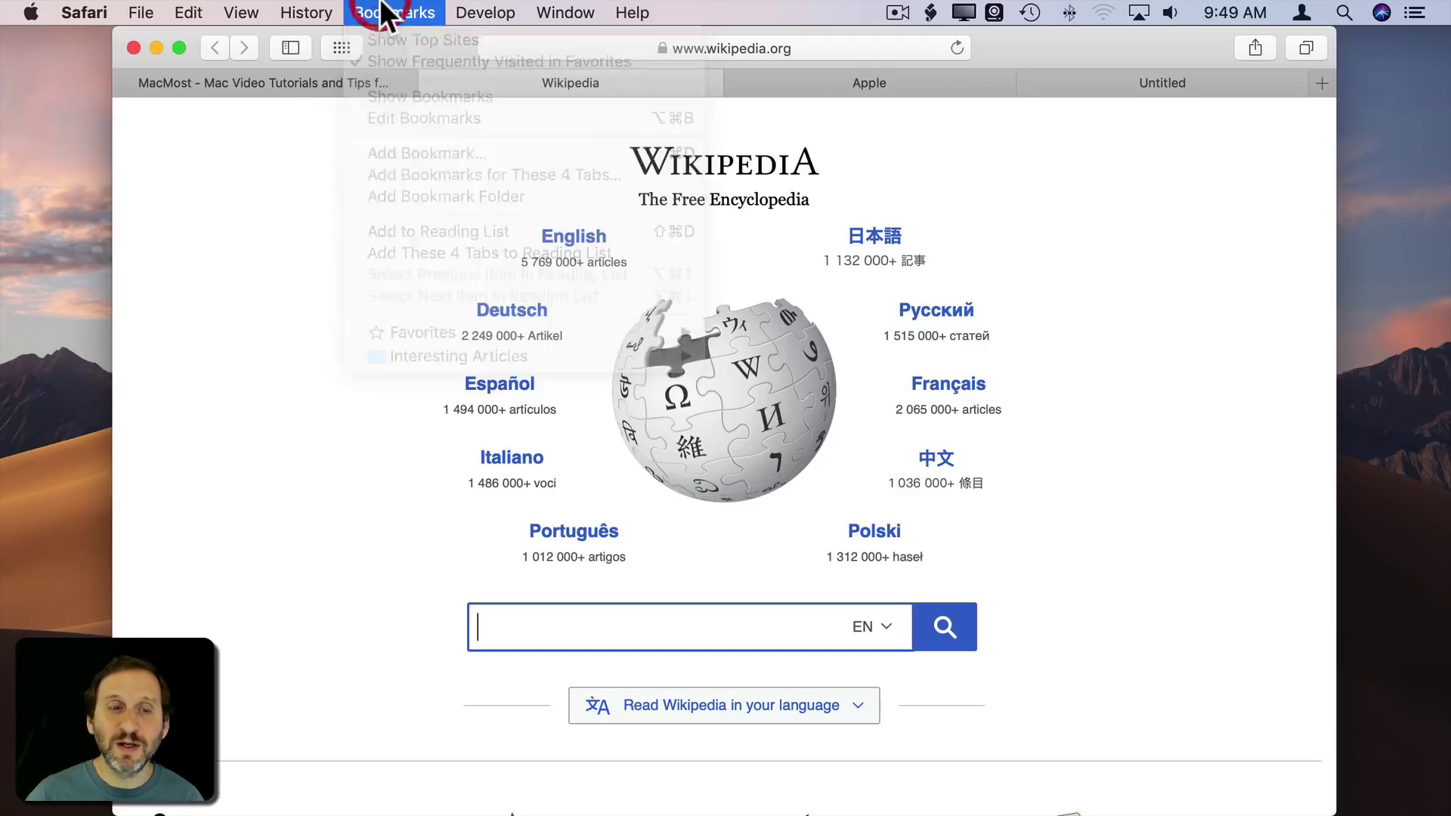
pyautogui.click(292, 49)
pyautogui.click(288, 43)
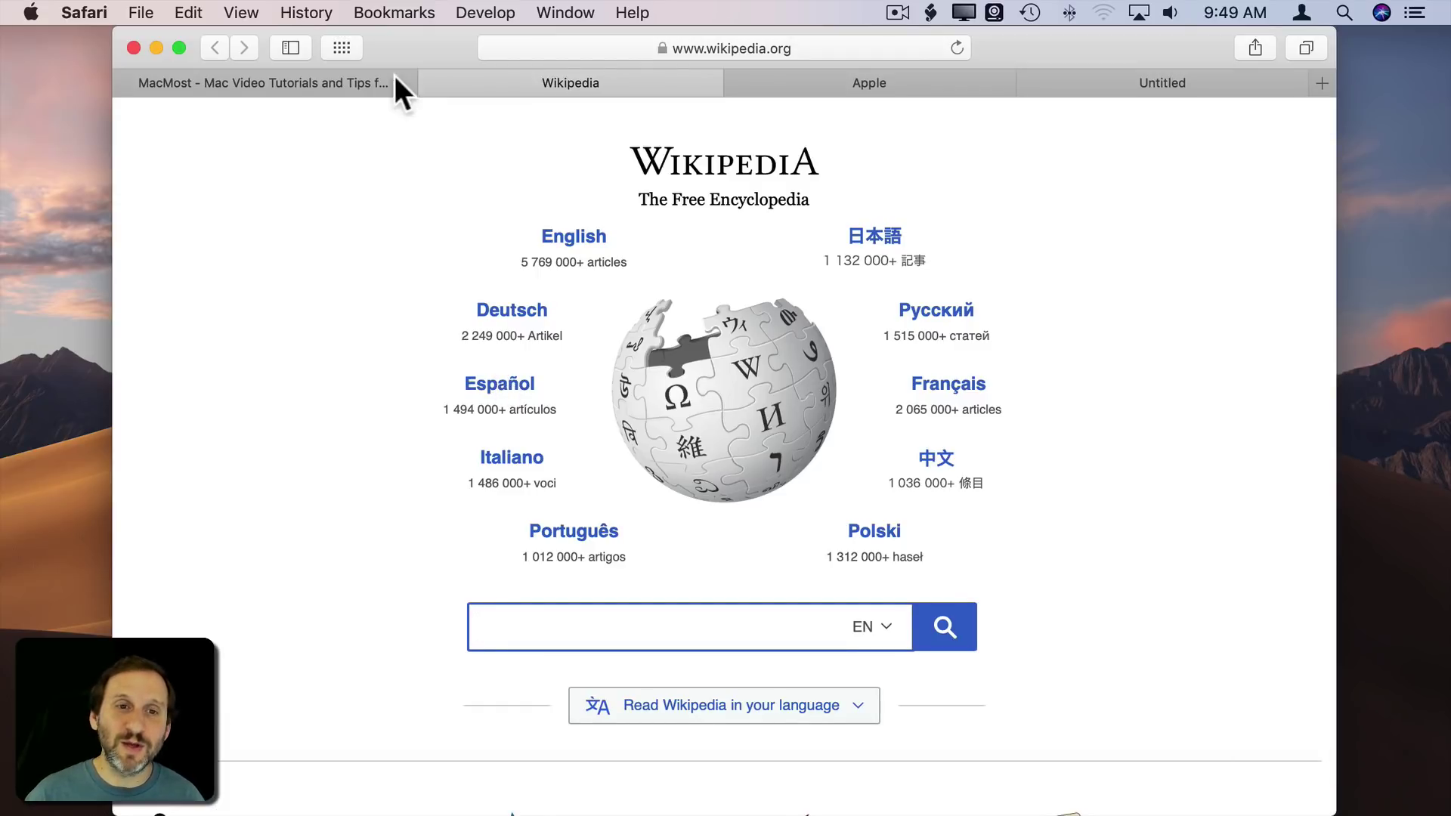
pyautogui.click(394, 13)
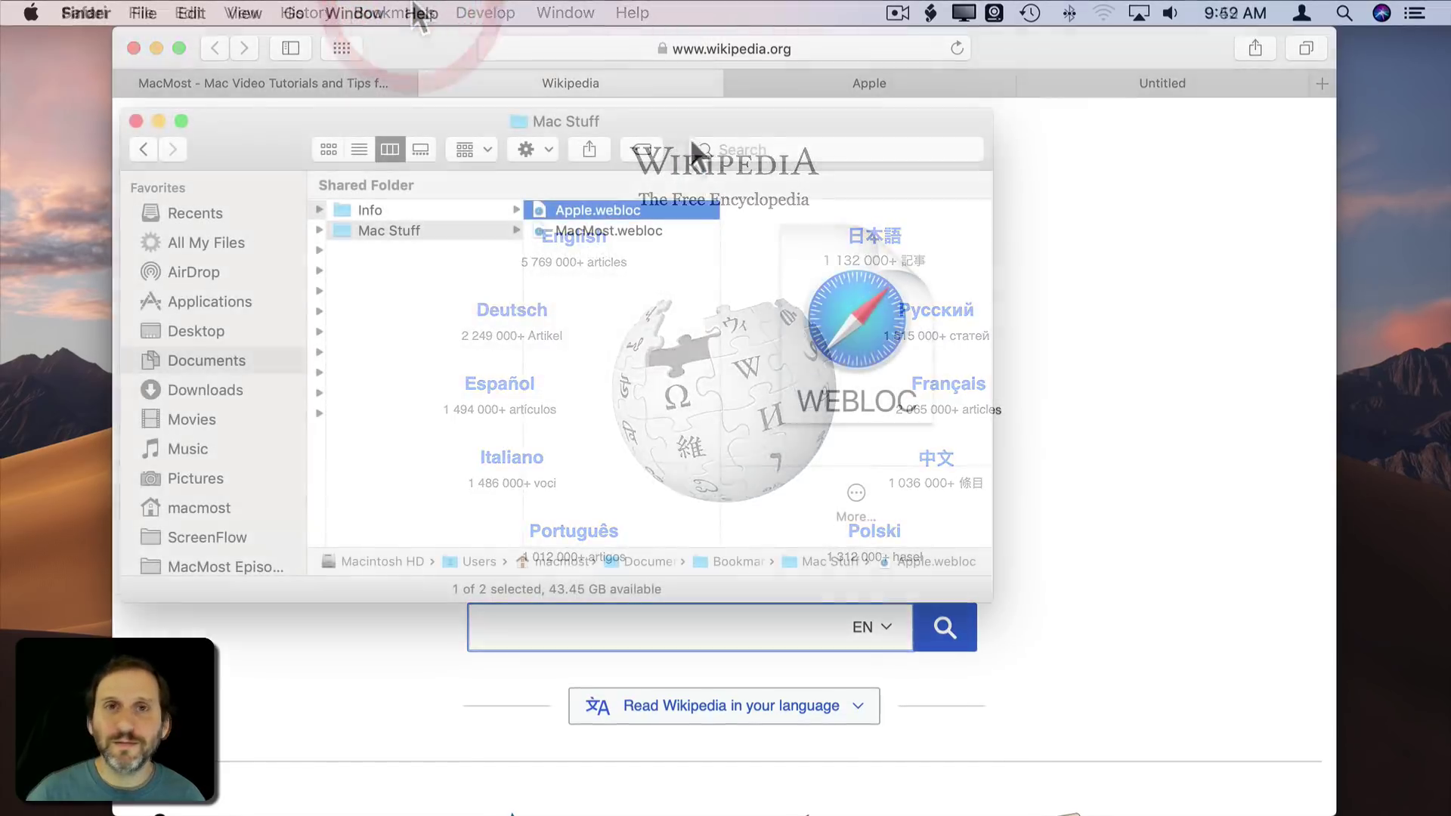
# Step: Turn off 'Show all filename extensions' in Finder's Advanced settings and check the Bookmarks stack
pyautogui.click(604, 232)
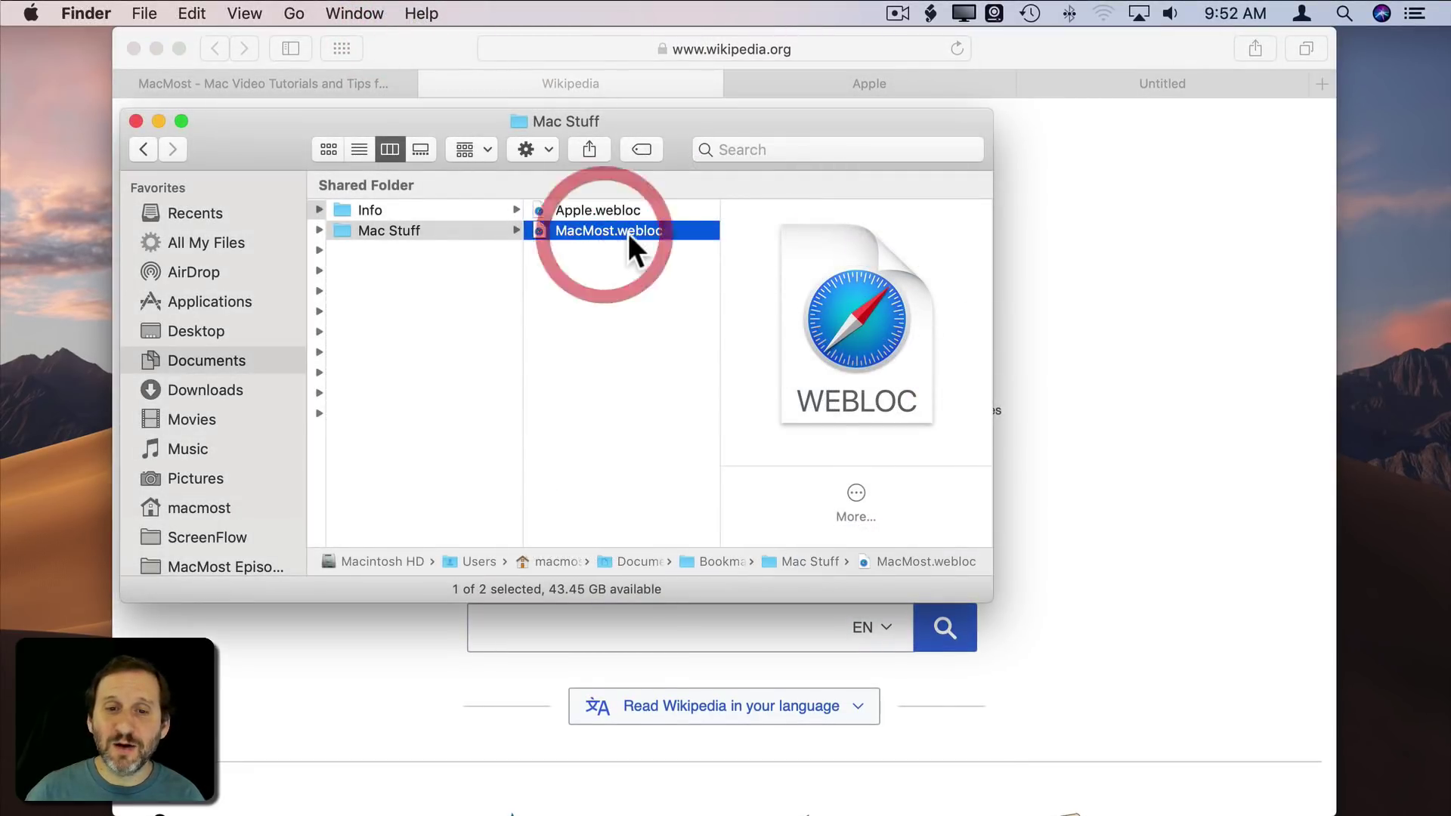
pyautogui.click(91, 12)
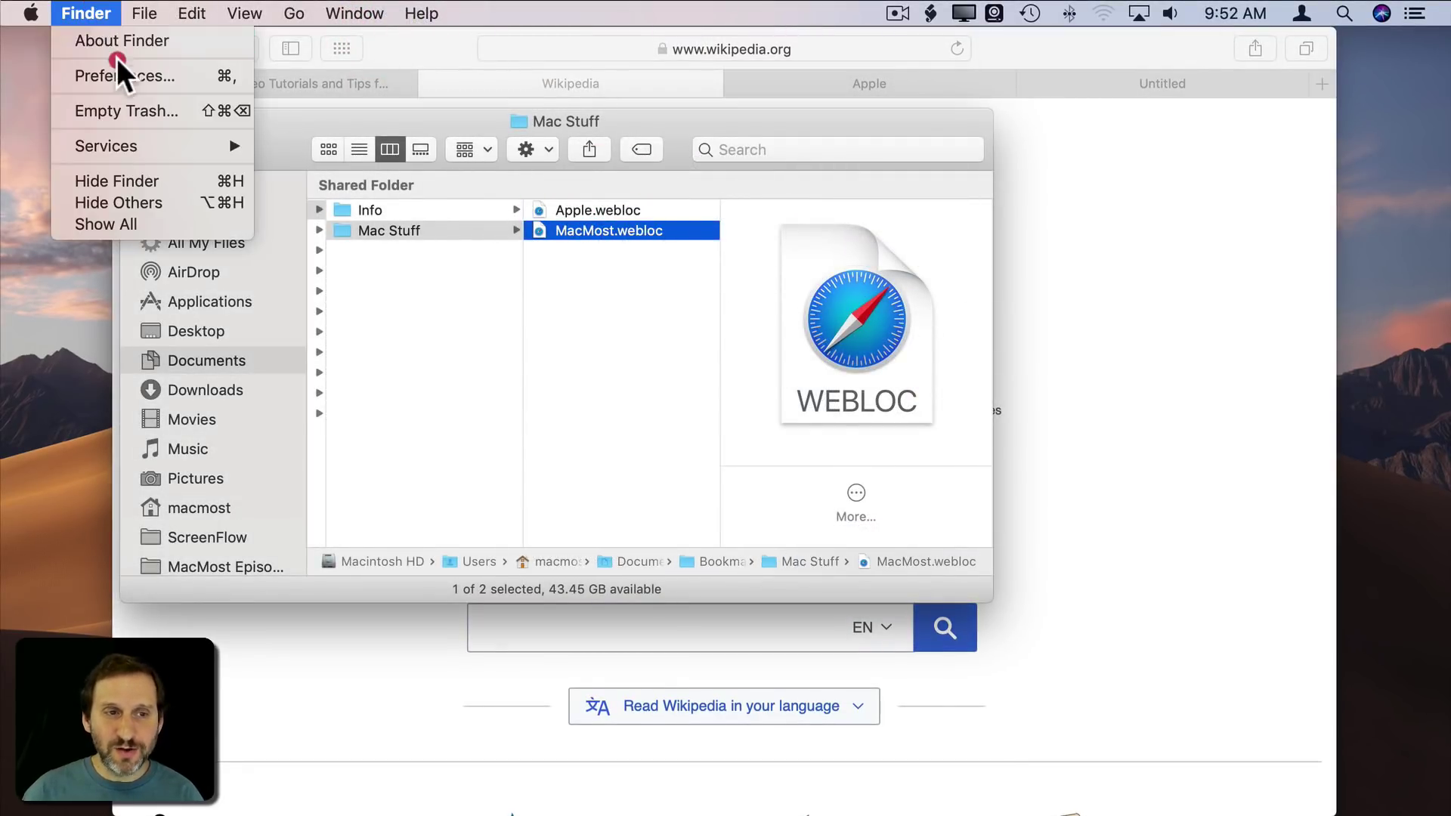
pyautogui.click(117, 70)
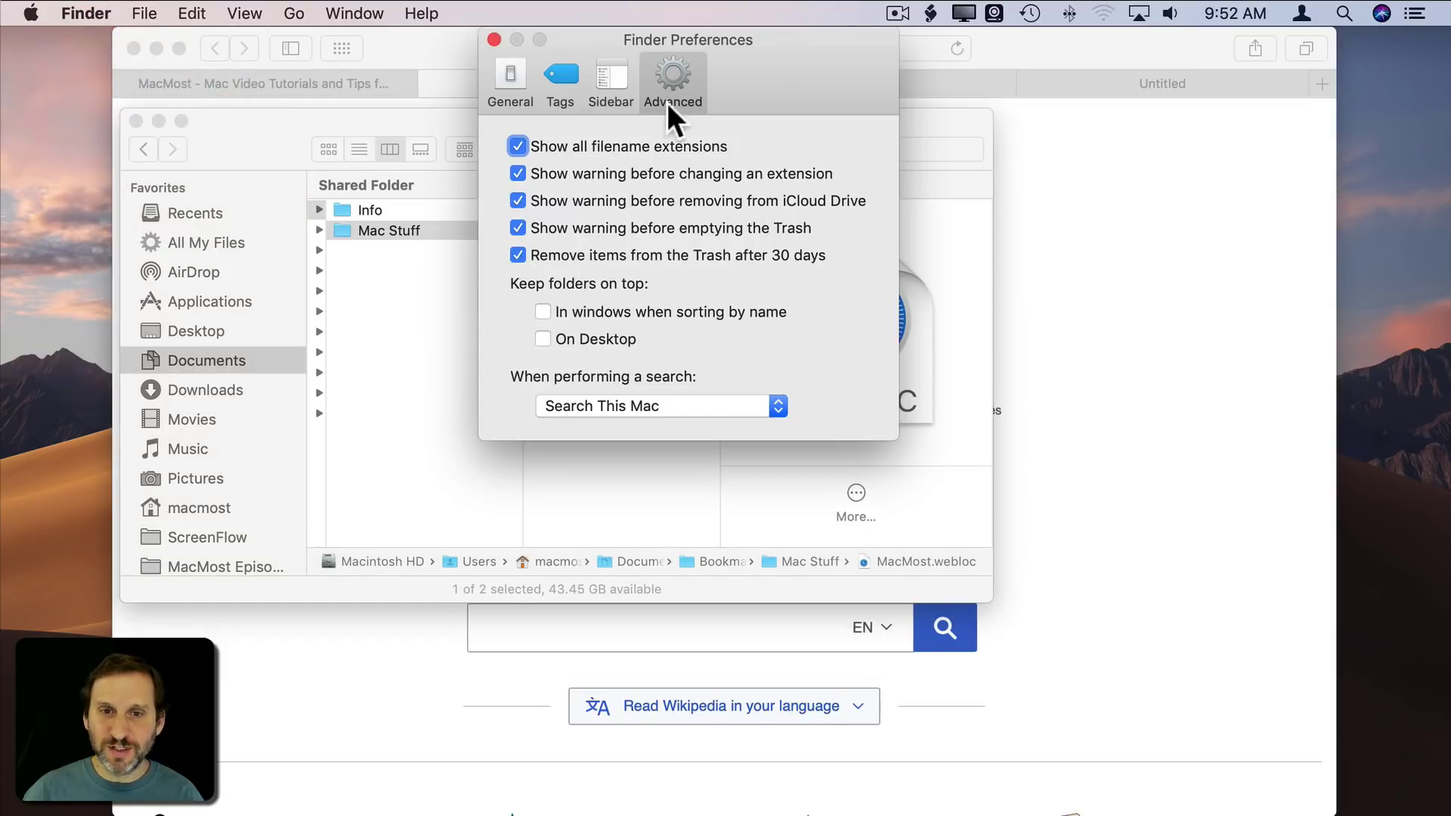
pyautogui.click(584, 148)
pyautogui.click(494, 40)
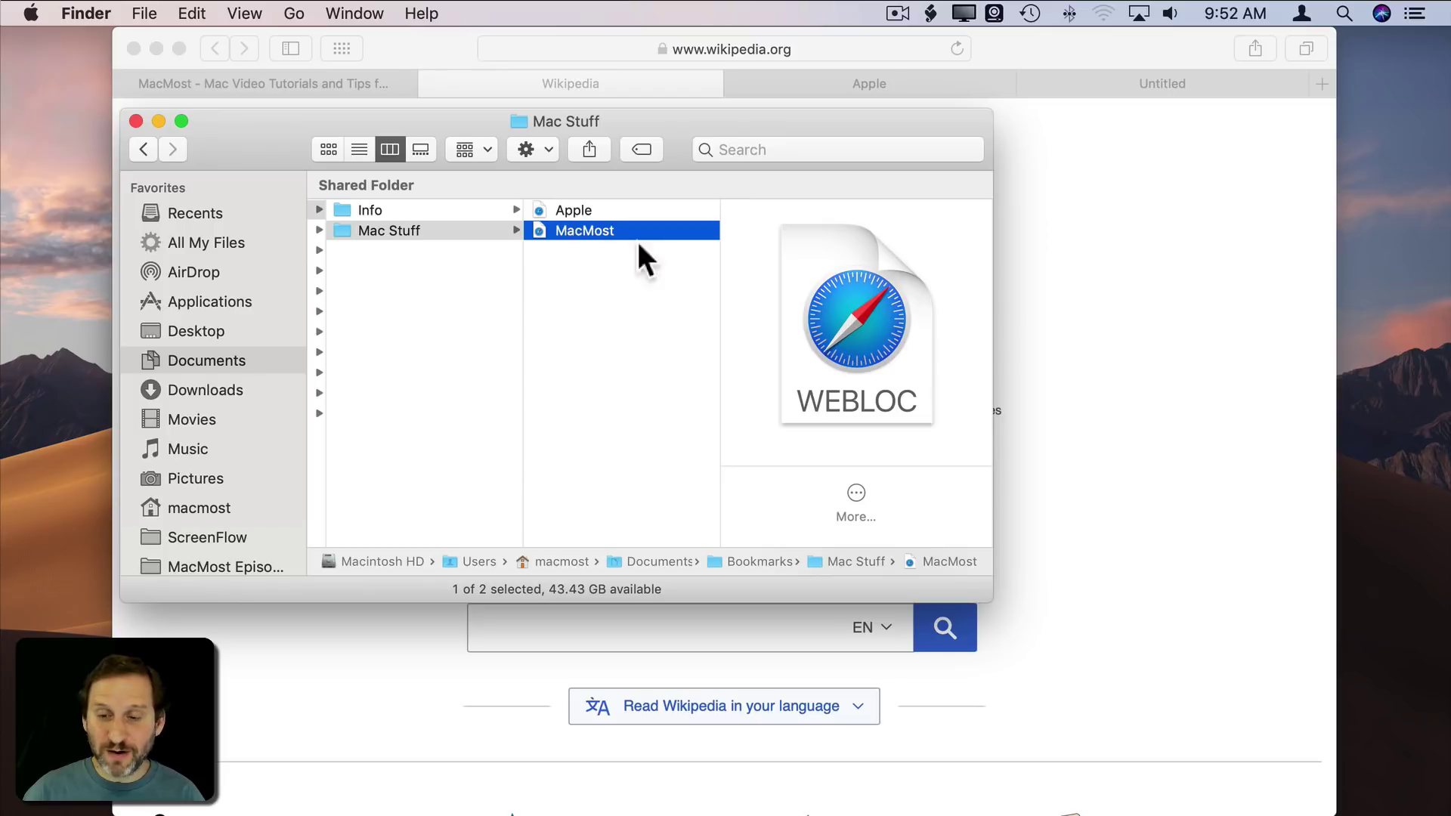
pyautogui.click(1290, 785)
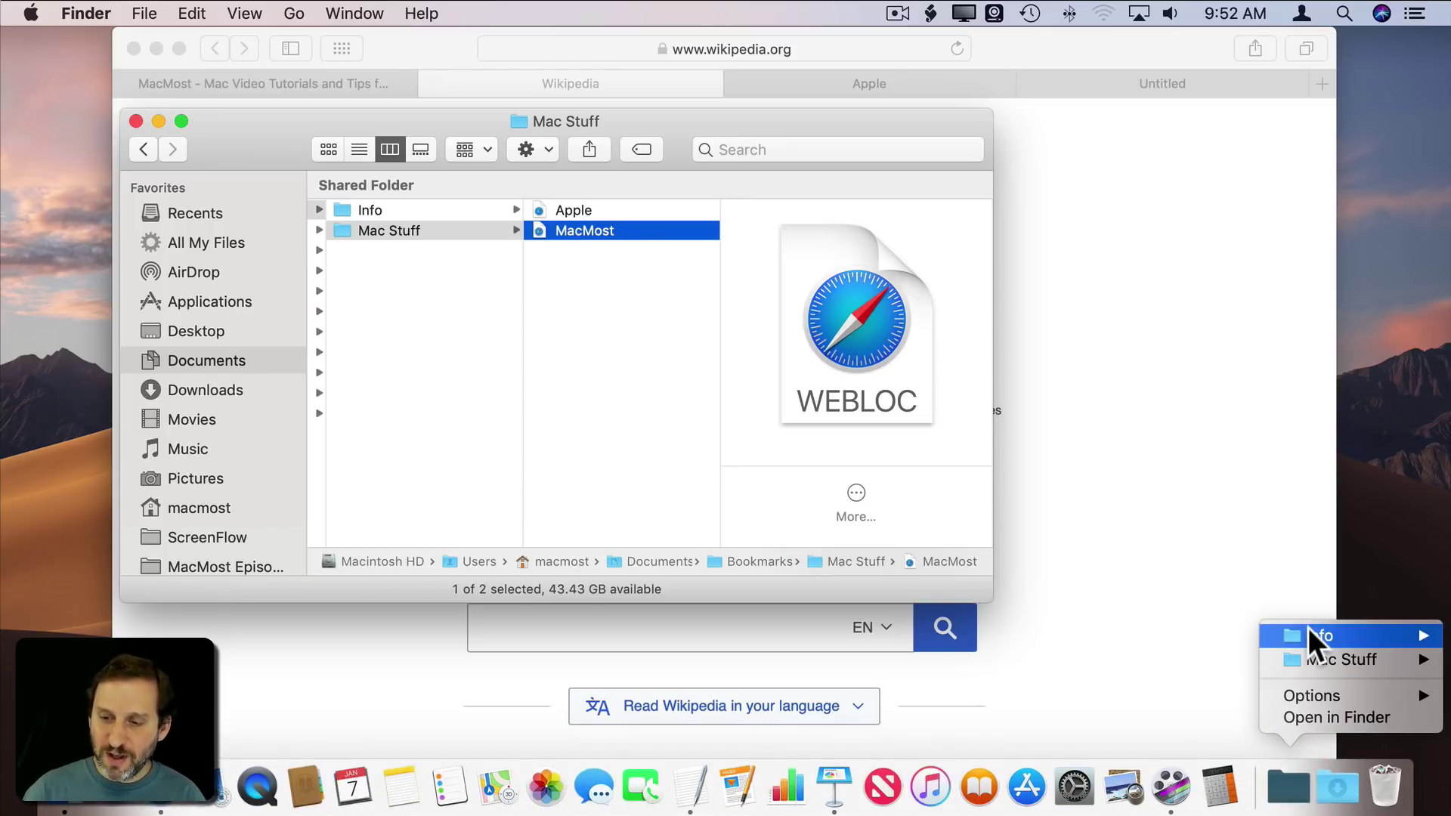